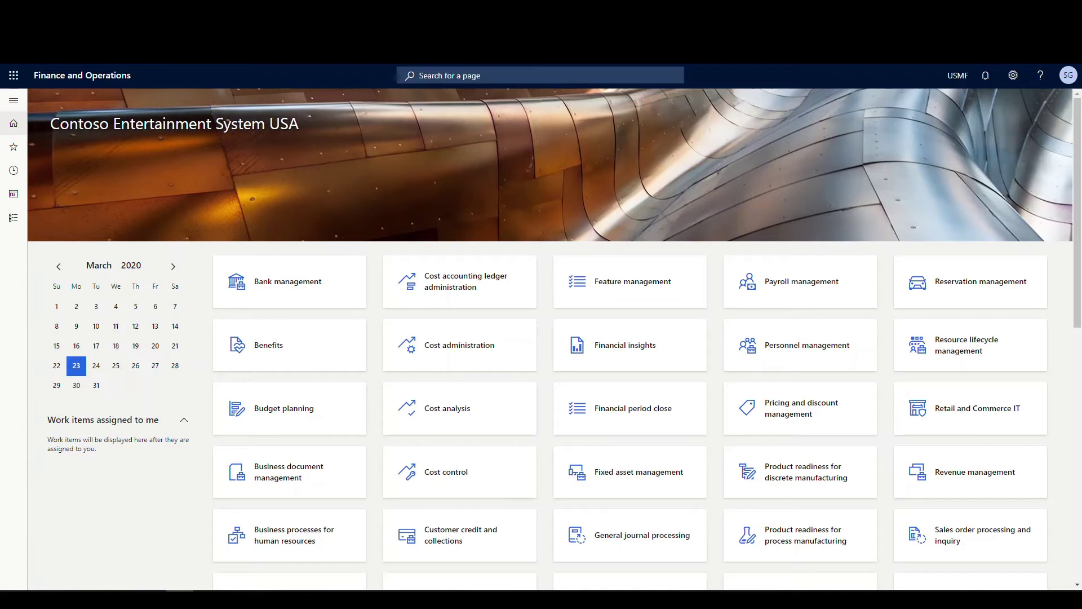
- Go to Warehouse management > Setup > Work > Work pools
click(21, 107)
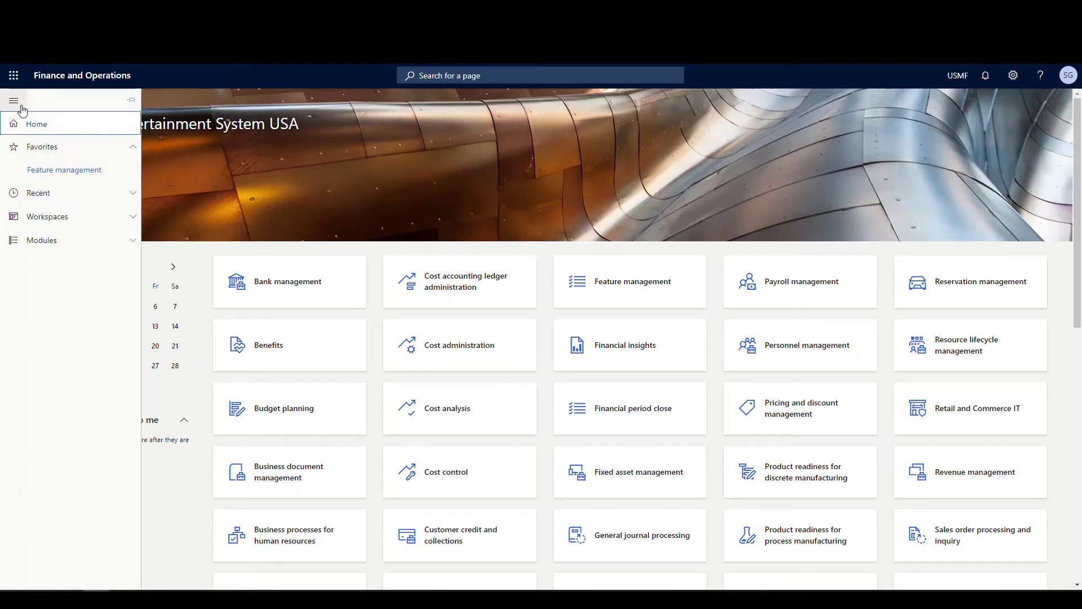
click(118, 242)
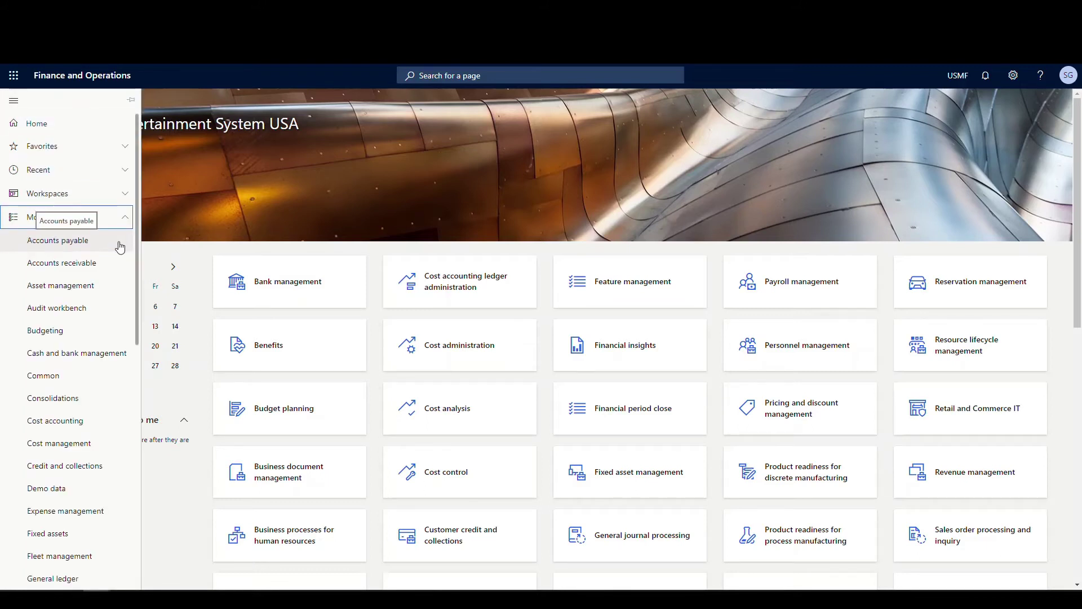
scroll(116, 244, down, 10)
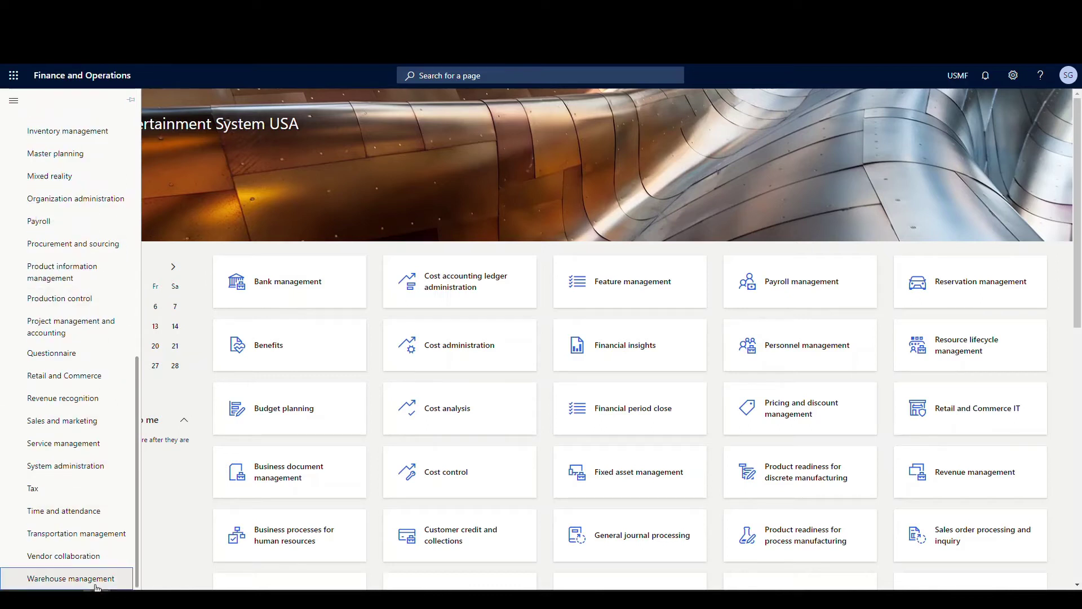
click(97, 586)
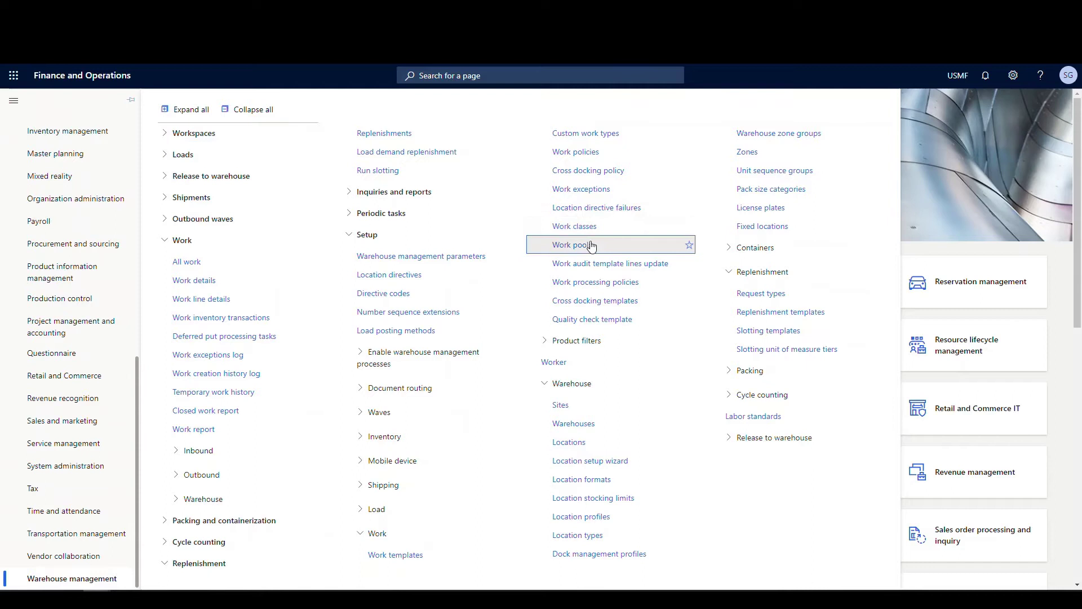
click(646, 244)
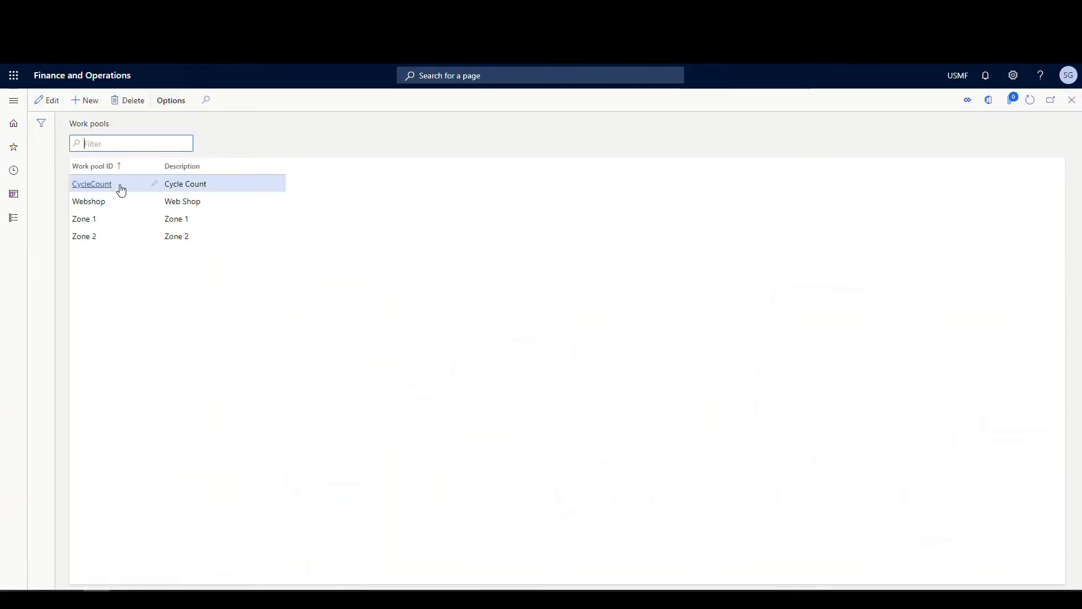
- Compare the Zone 1 and Zone 2 work pools, ending on Zone 1
click(206, 219)
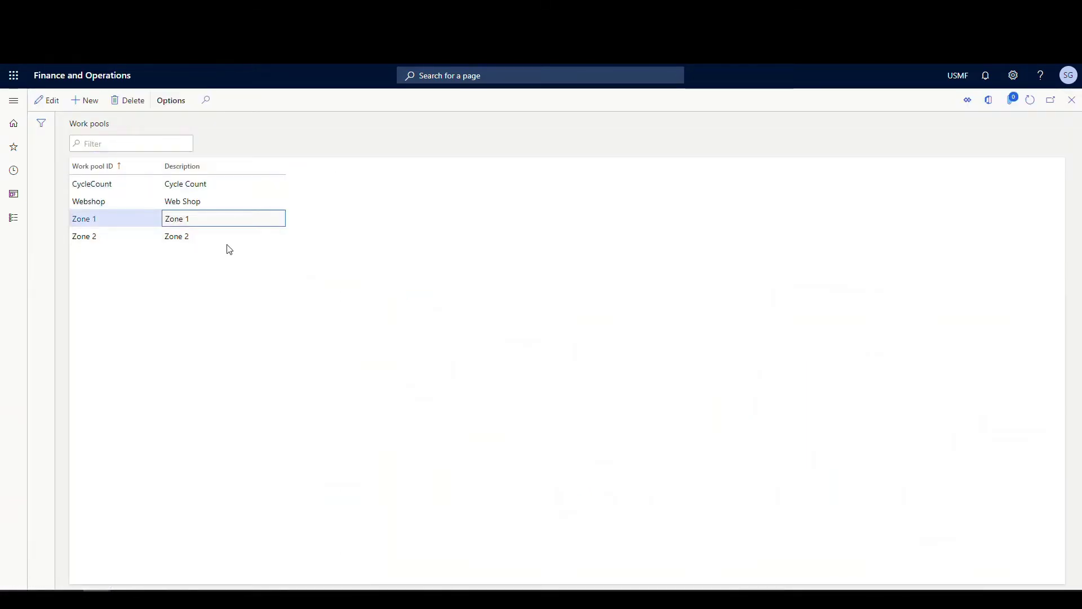
click(227, 240)
click(218, 217)
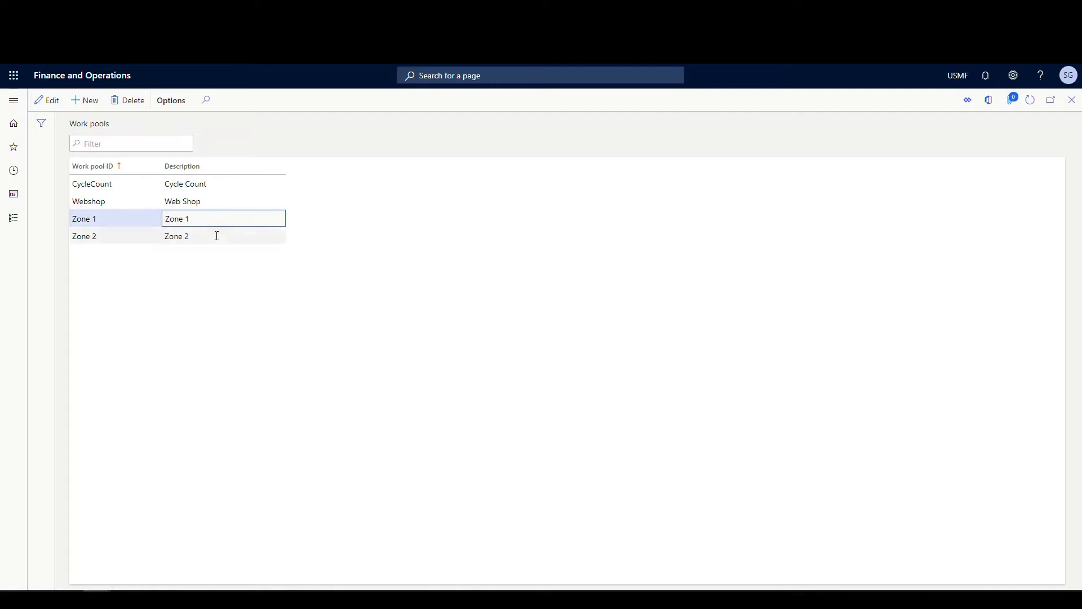
click(198, 235)
click(199, 220)
click(201, 235)
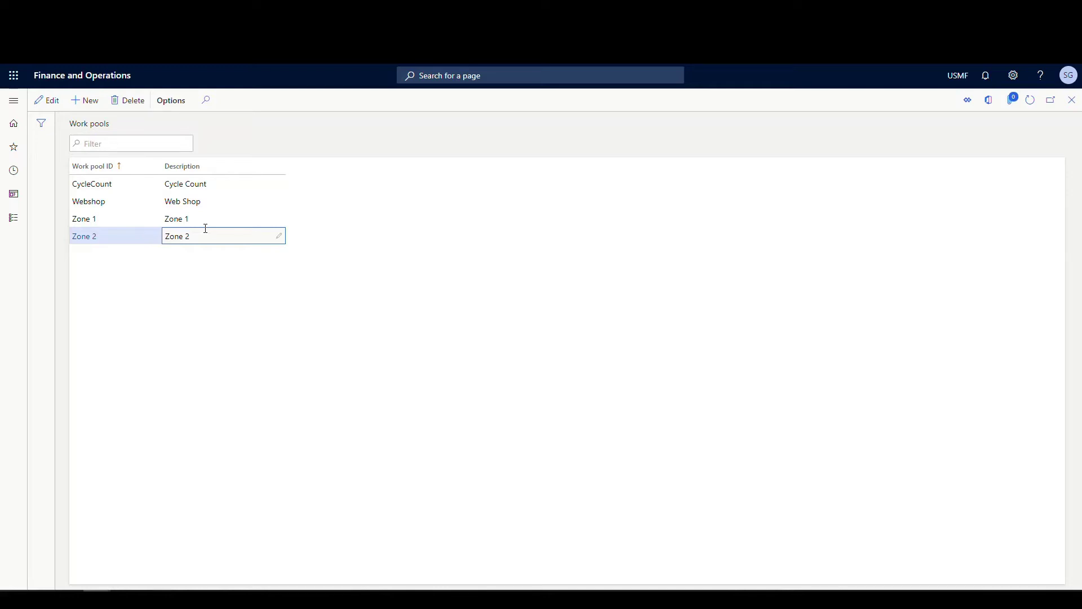
click(202, 219)
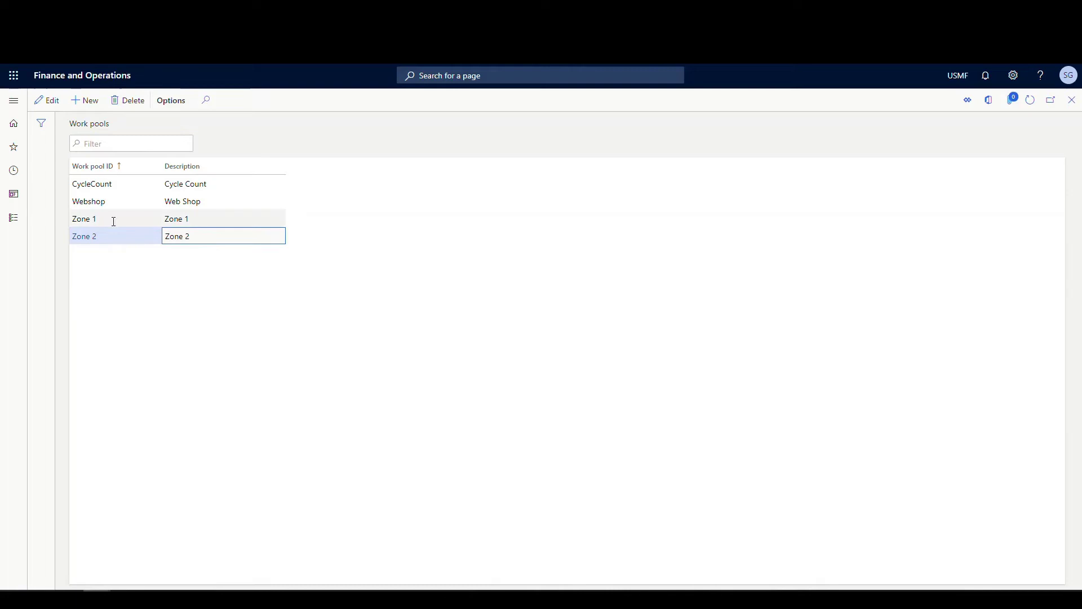
- Open Directive codes, inspect the Zone 1 and Zone 2 codes, then reopen the navigation pane
click(13, 103)
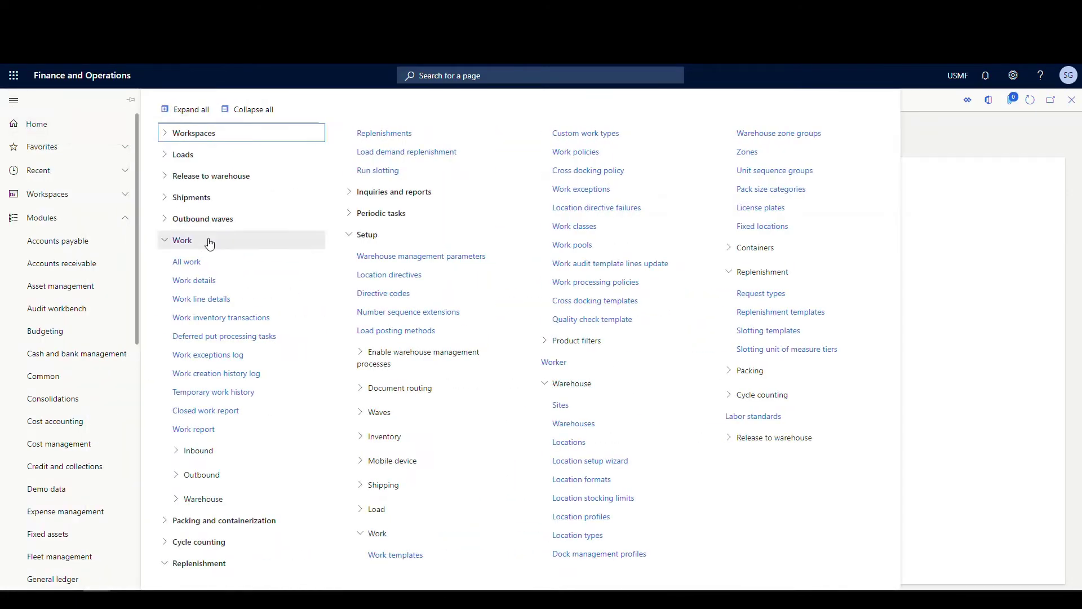
click(273, 267)
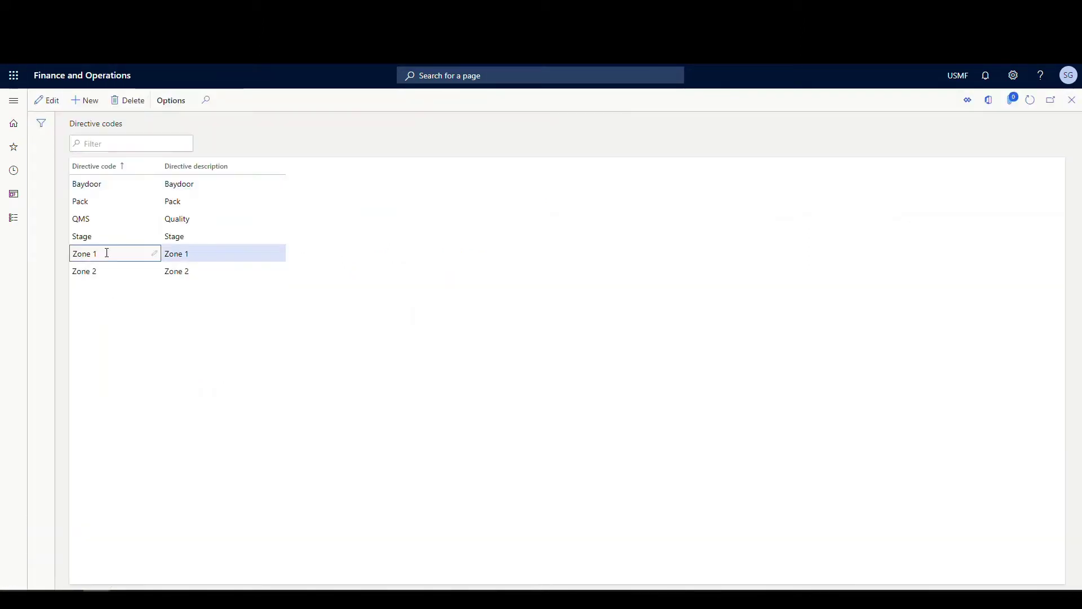
click(106, 271)
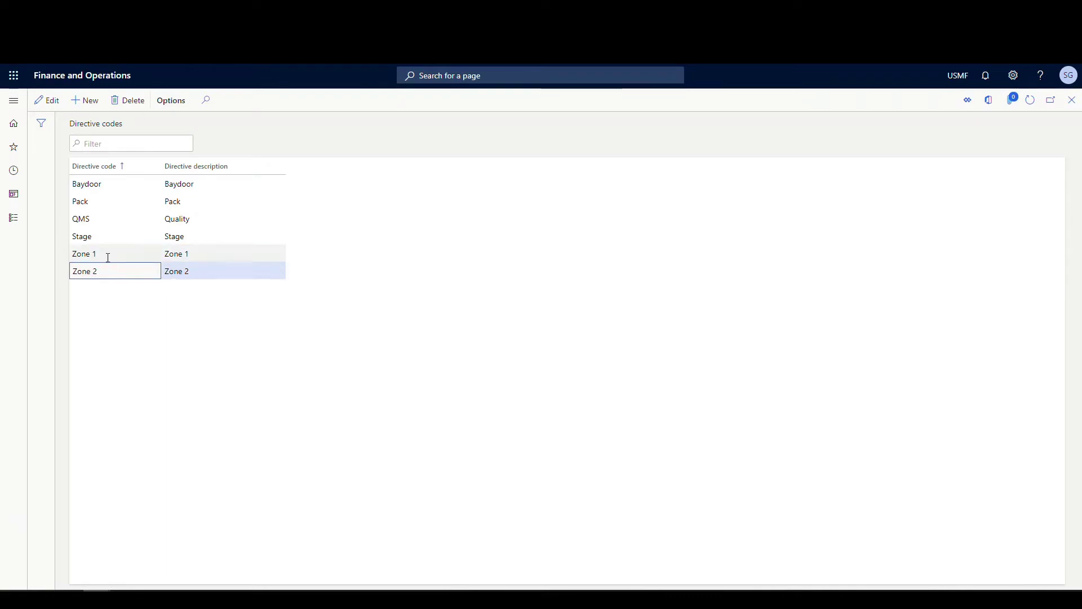
click(107, 256)
click(106, 273)
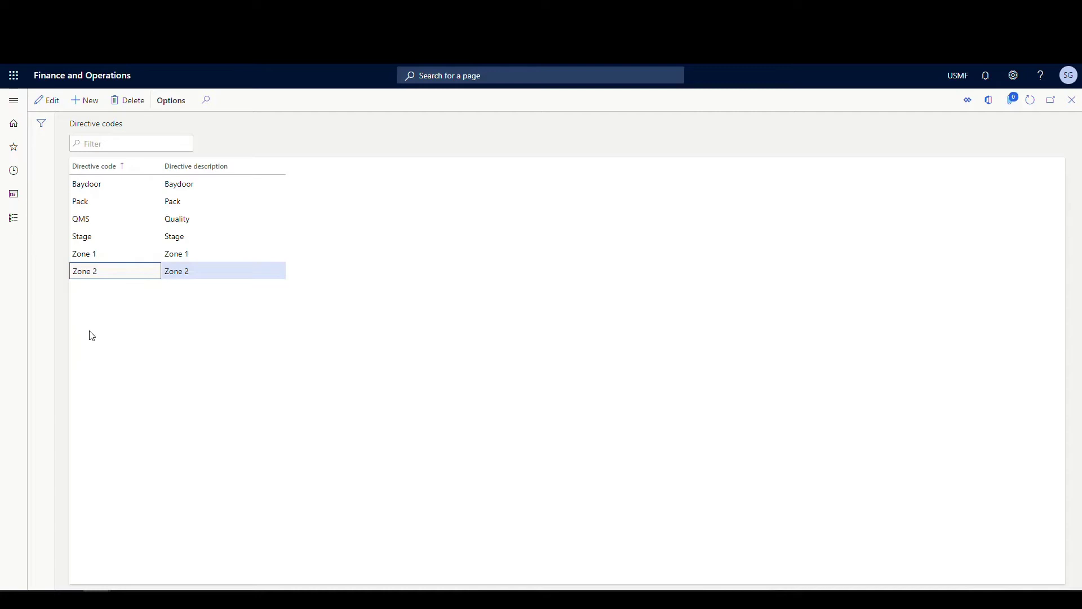
click(19, 106)
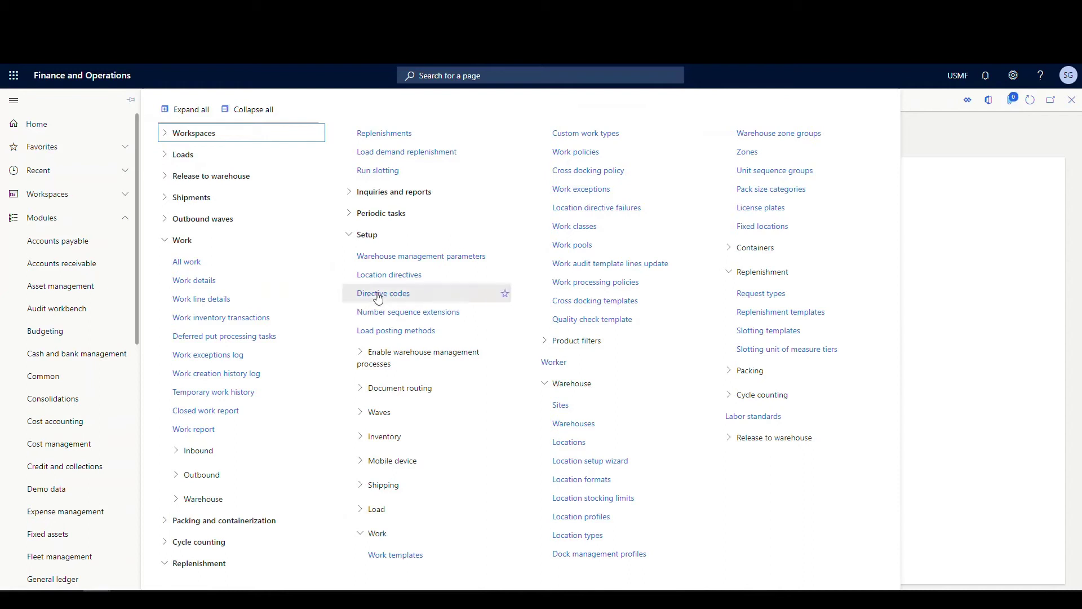
- Open Location directives filtered to the Replenishment work order type
click(406, 274)
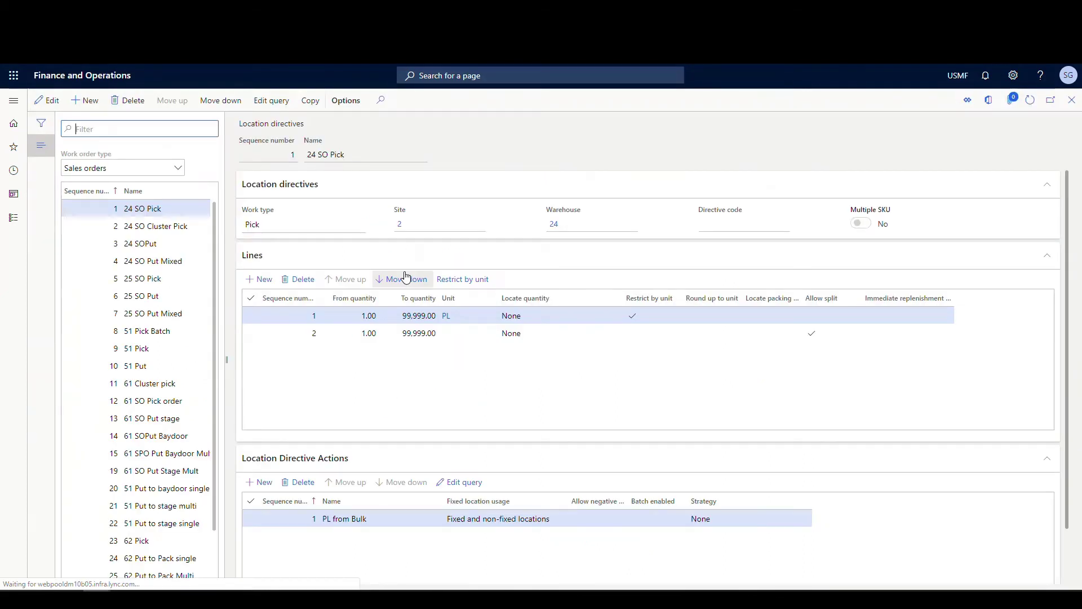
click(178, 169)
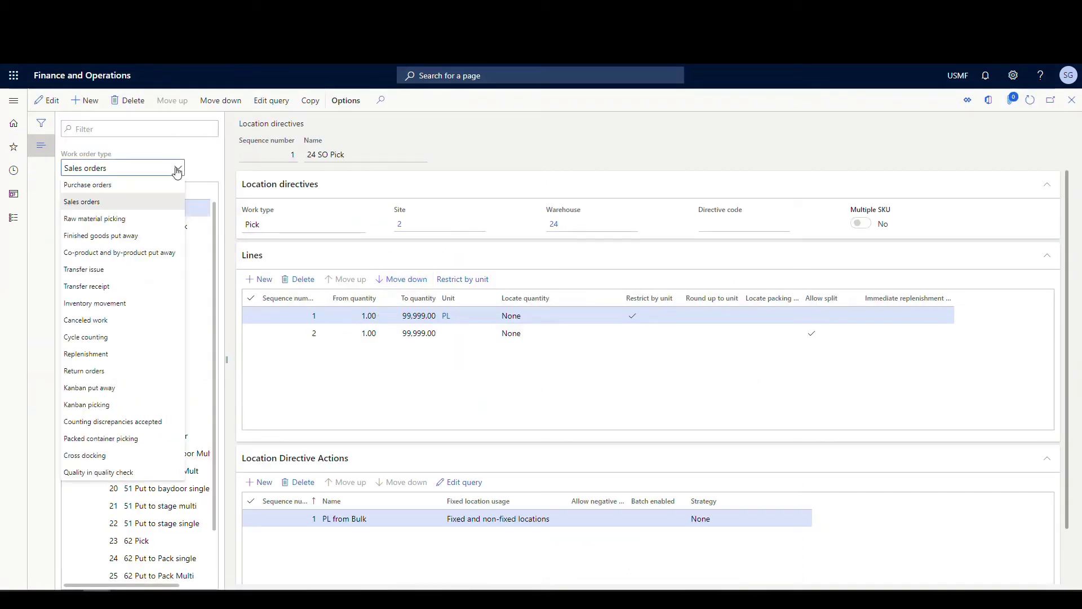
click(98, 359)
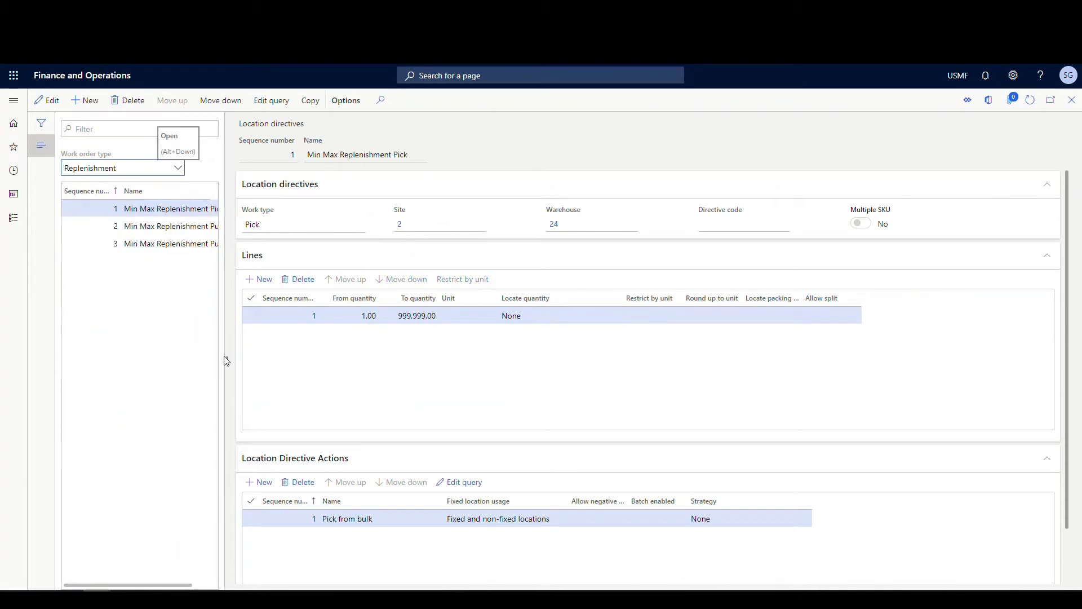
- Widen the list and view Min Max Replenishment Pick's Pick from bulk query without changing it
drag(226, 361, 290, 361)
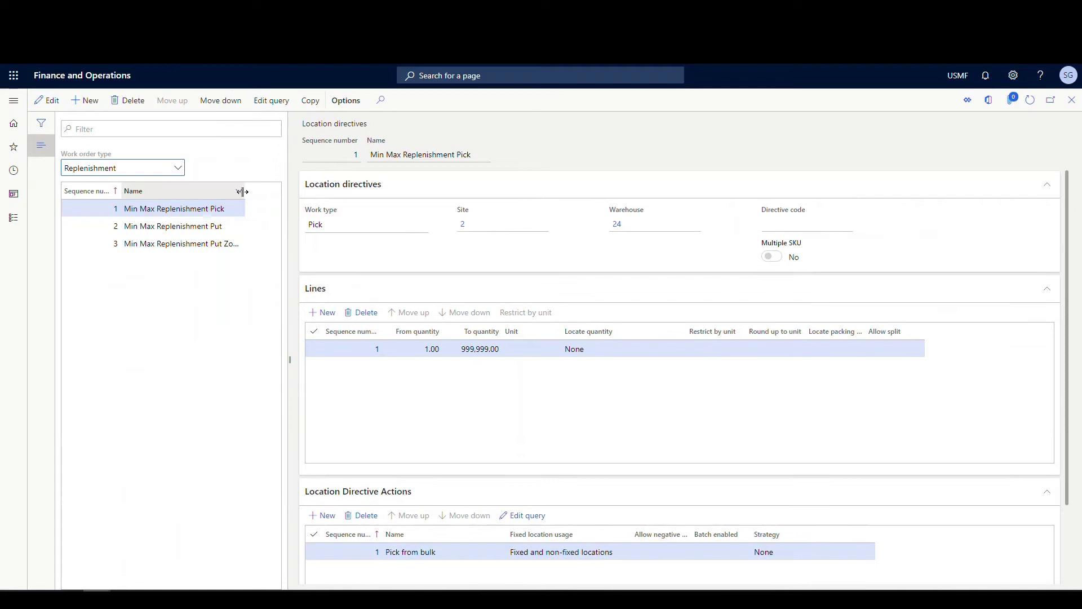
drag(242, 192, 263, 192)
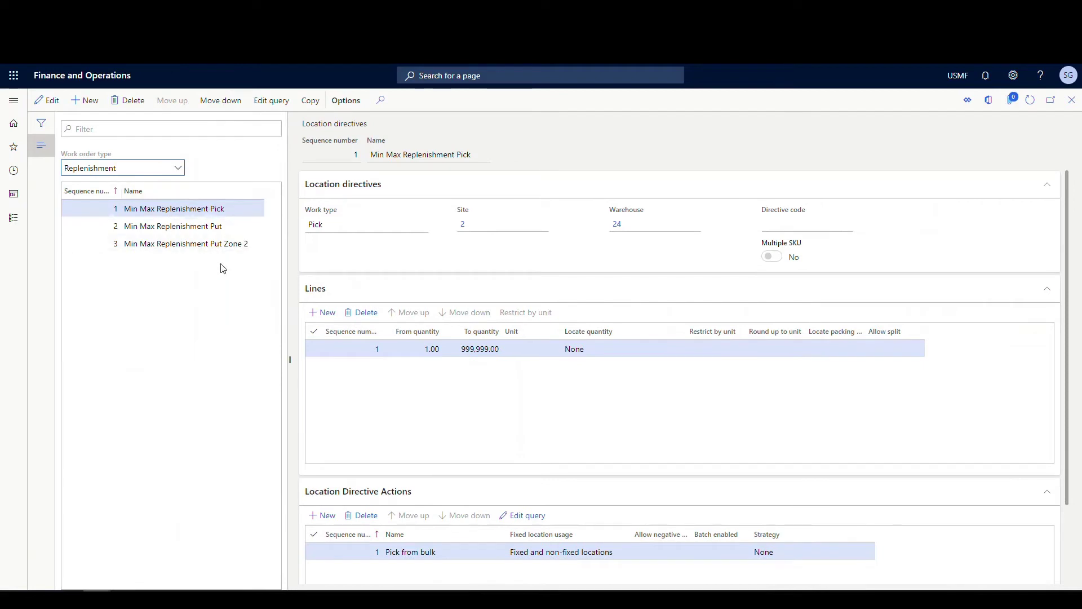
click(217, 209)
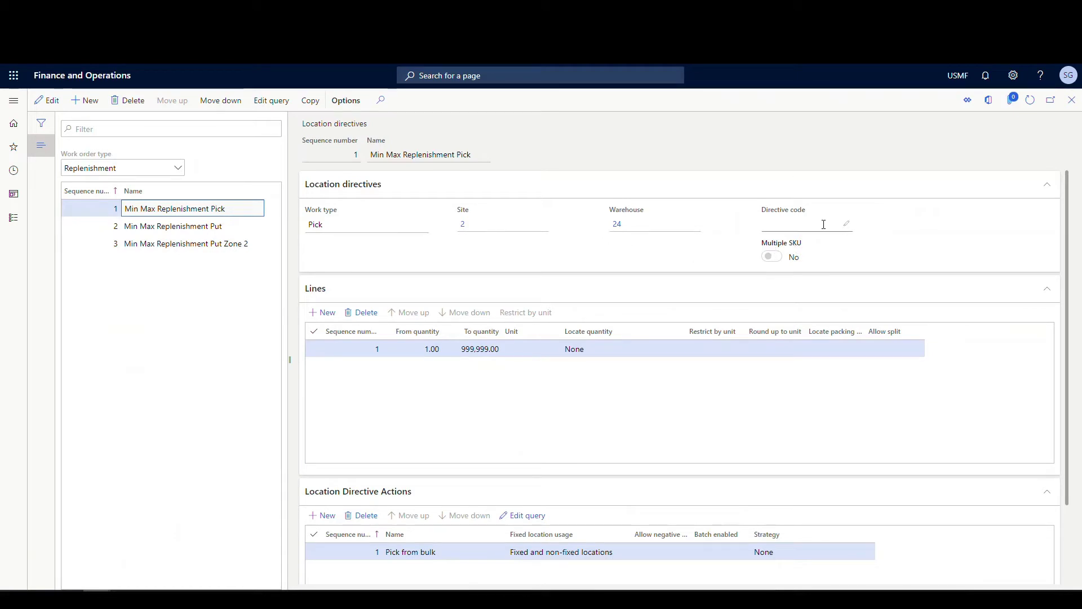
scroll(478, 306, down, 2)
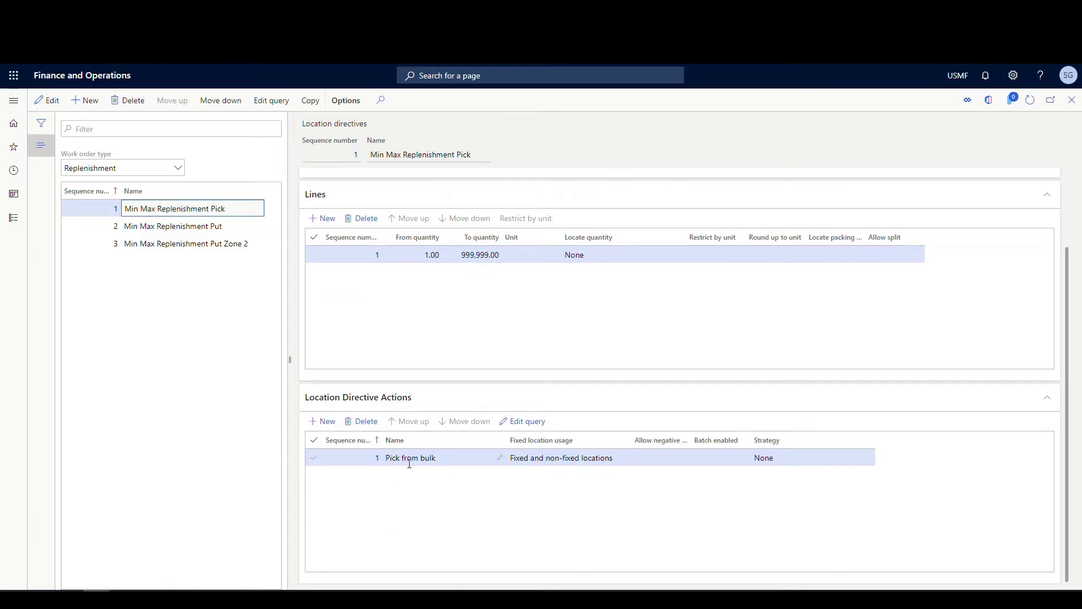
click(521, 421)
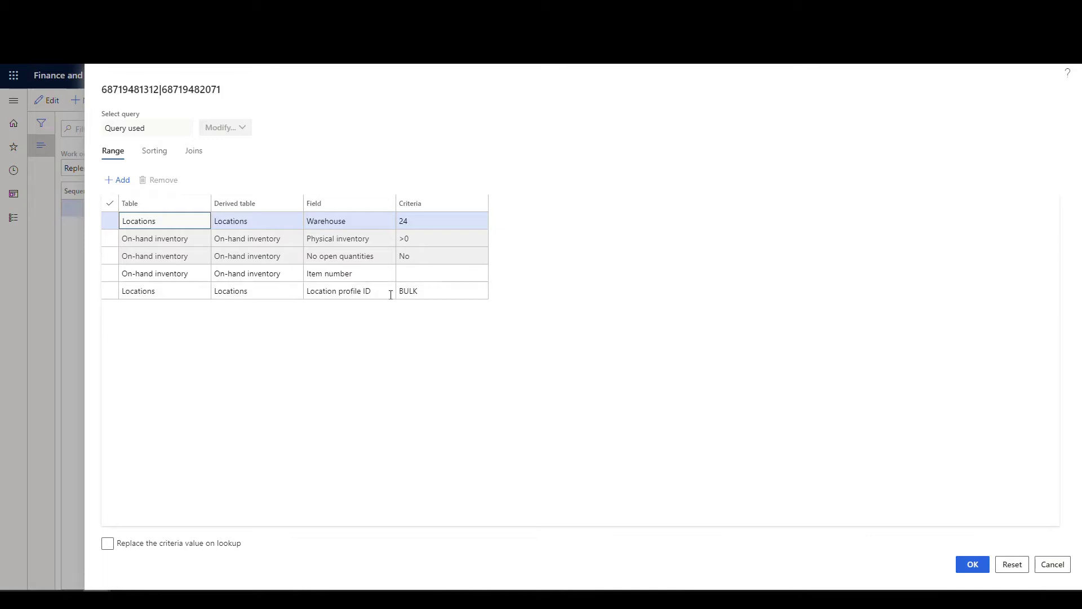
click(1052, 564)
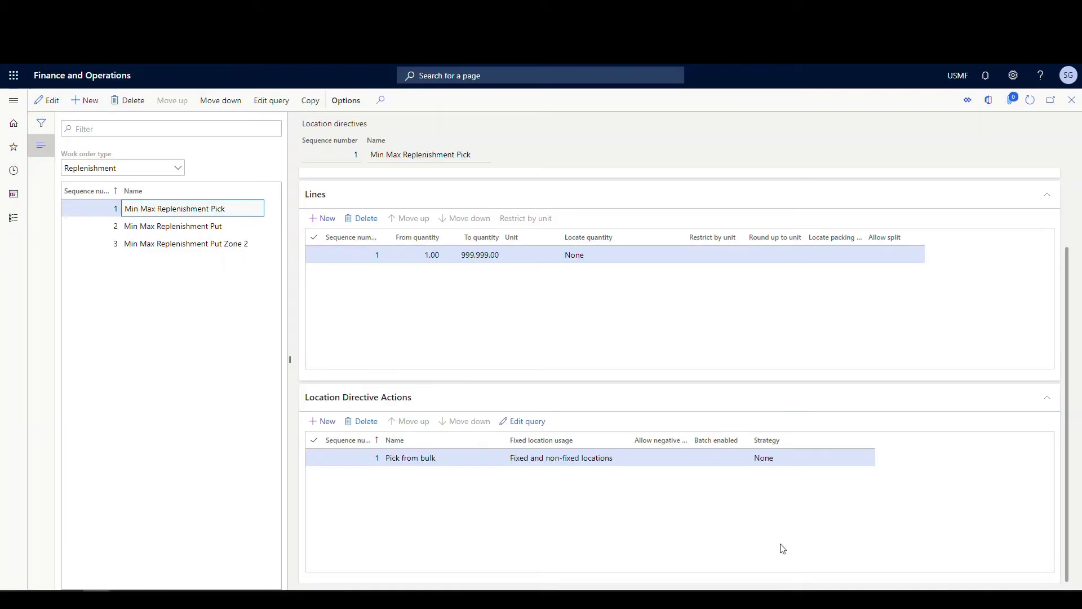
- Select Min Max Replenishment Put and view its Put to Fixed action query unchanged
click(207, 228)
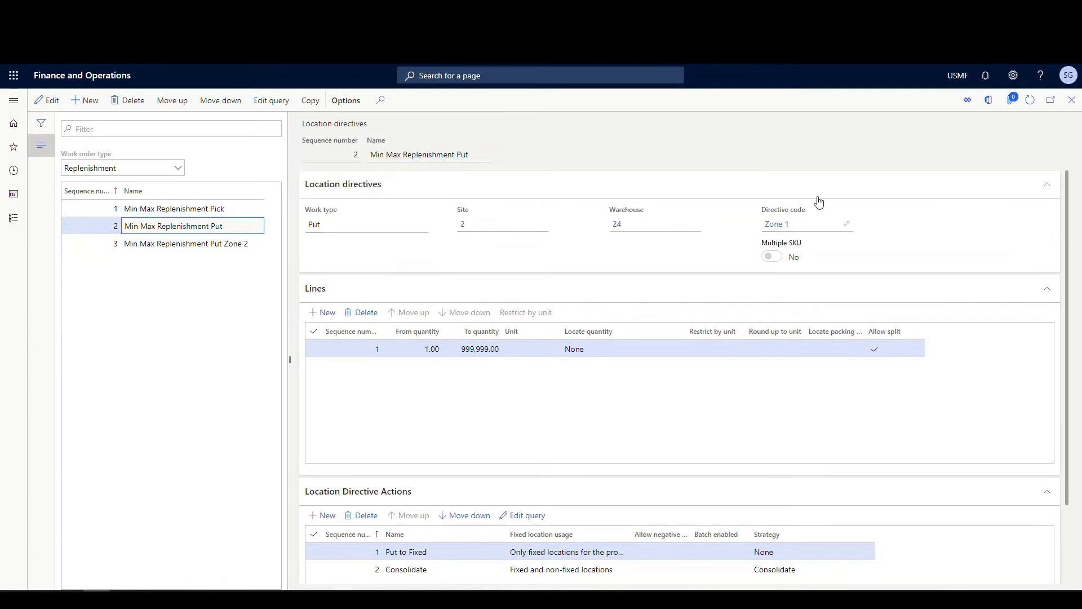
mouse_move(789, 258)
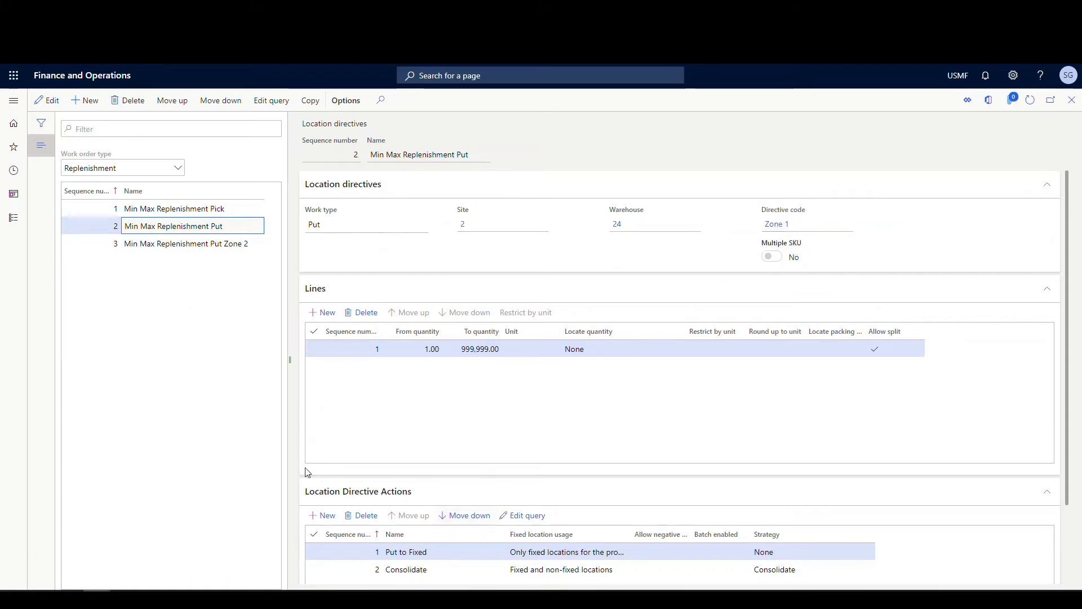
scroll(338, 414, down, 2)
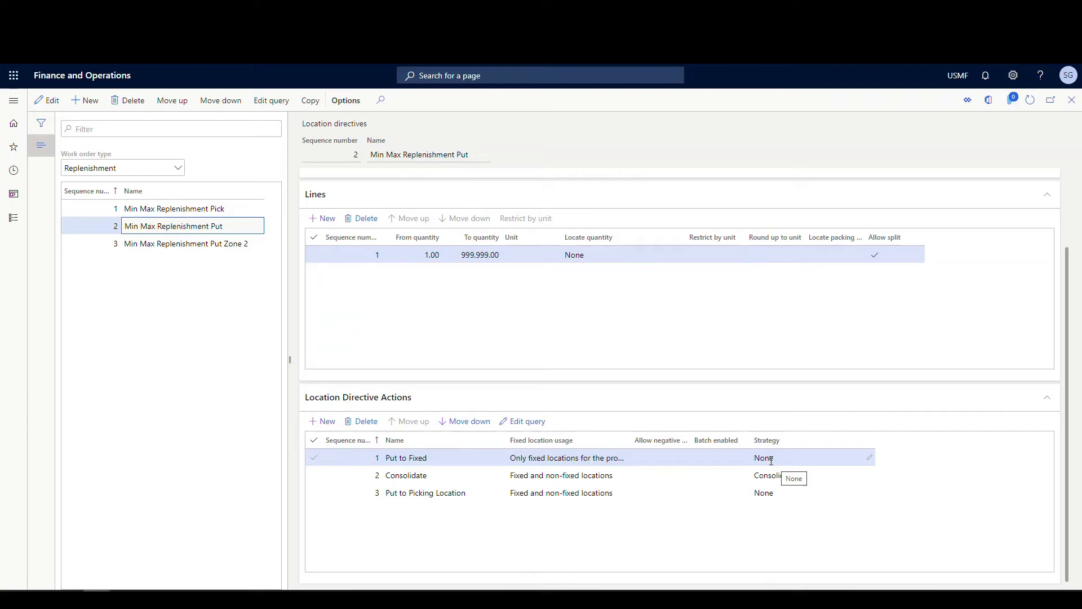
click(560, 491)
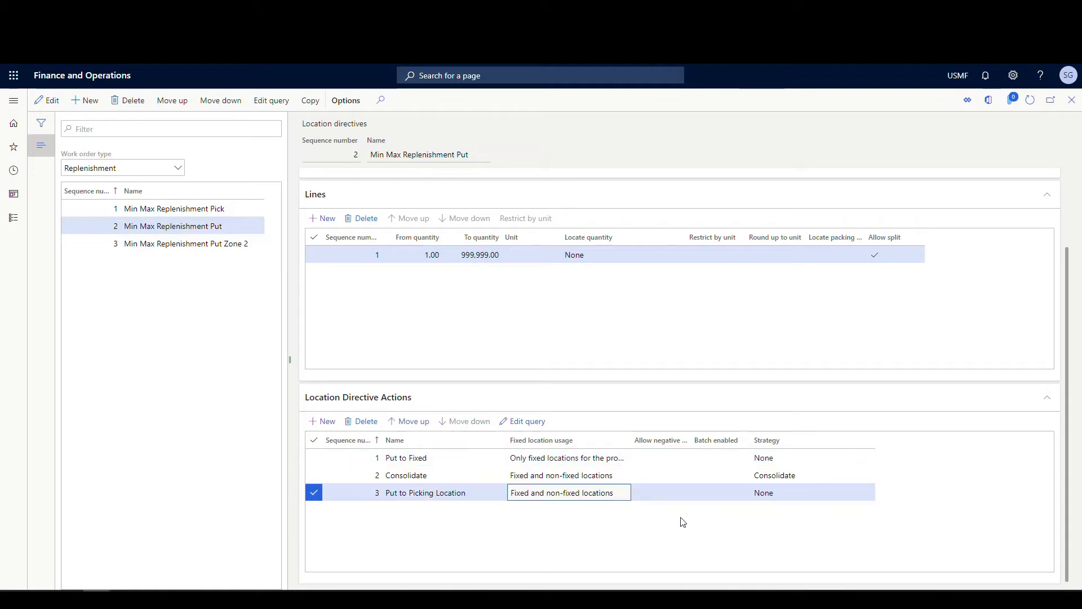
click(568, 457)
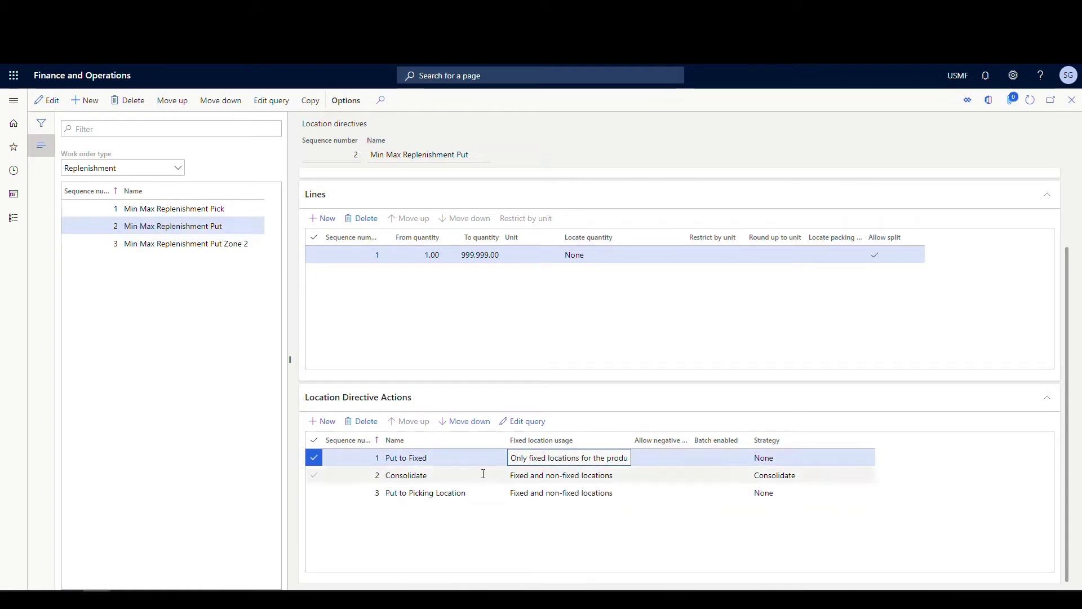
click(519, 423)
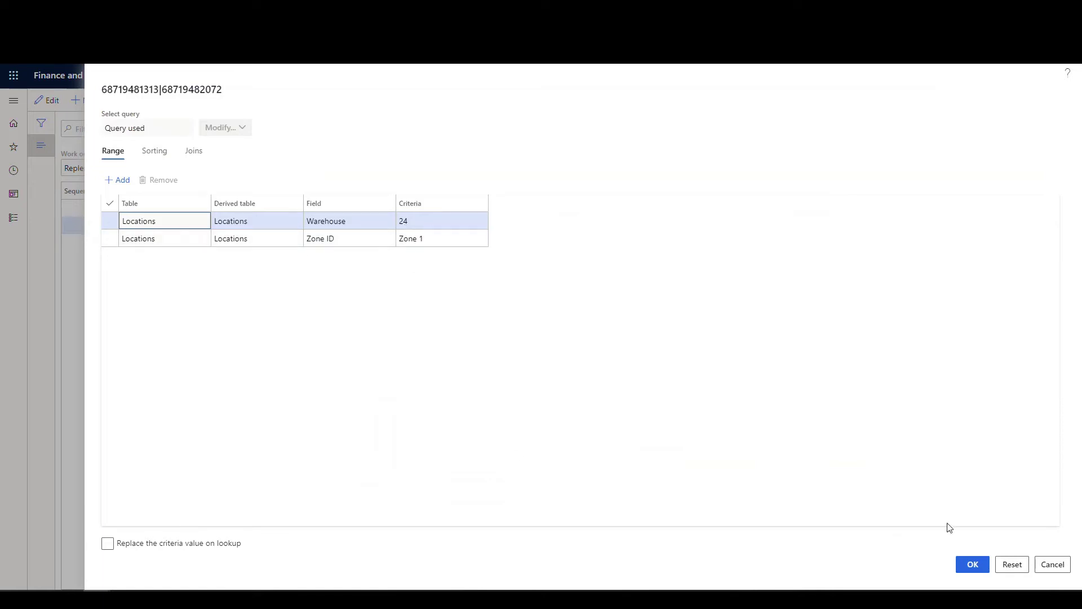
click(1056, 567)
- Check the Consolidate query, then open the Put to Picking Location query (warehouse 24, PICK, Zone 1)
click(586, 475)
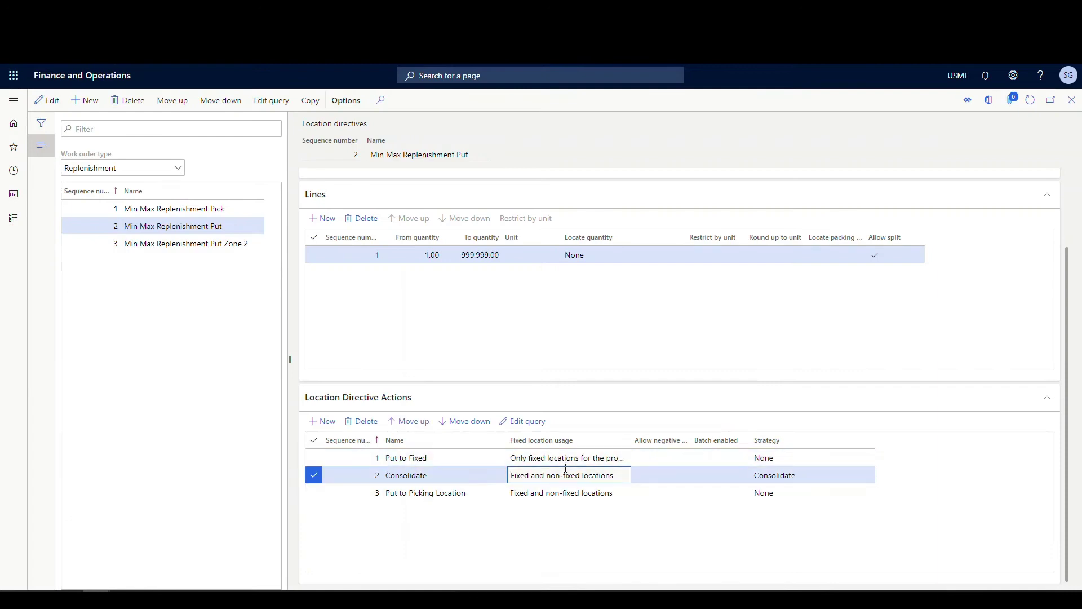
click(522, 421)
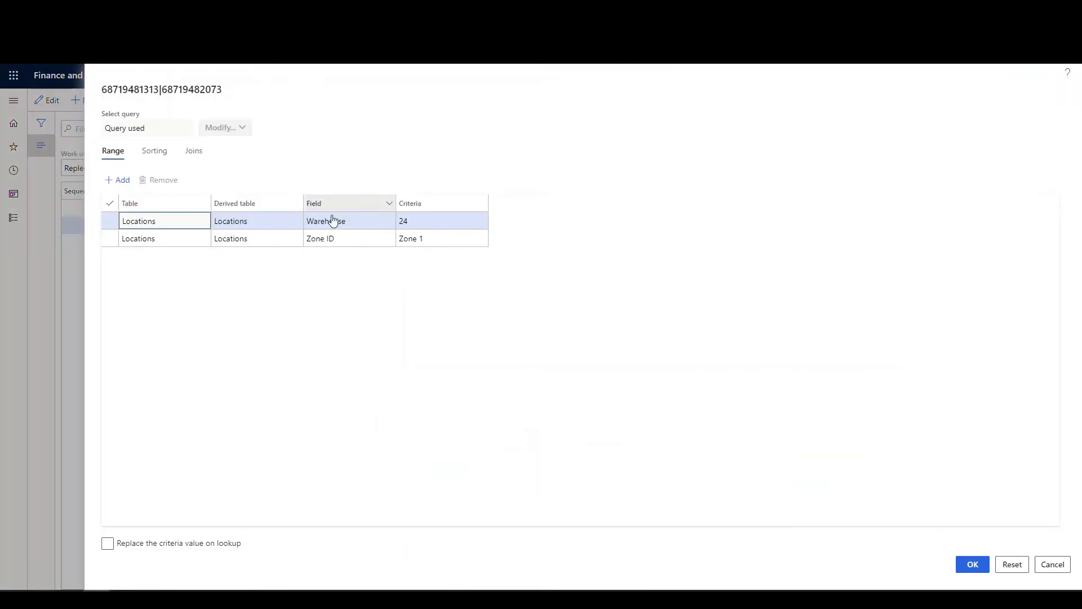
click(1052, 564)
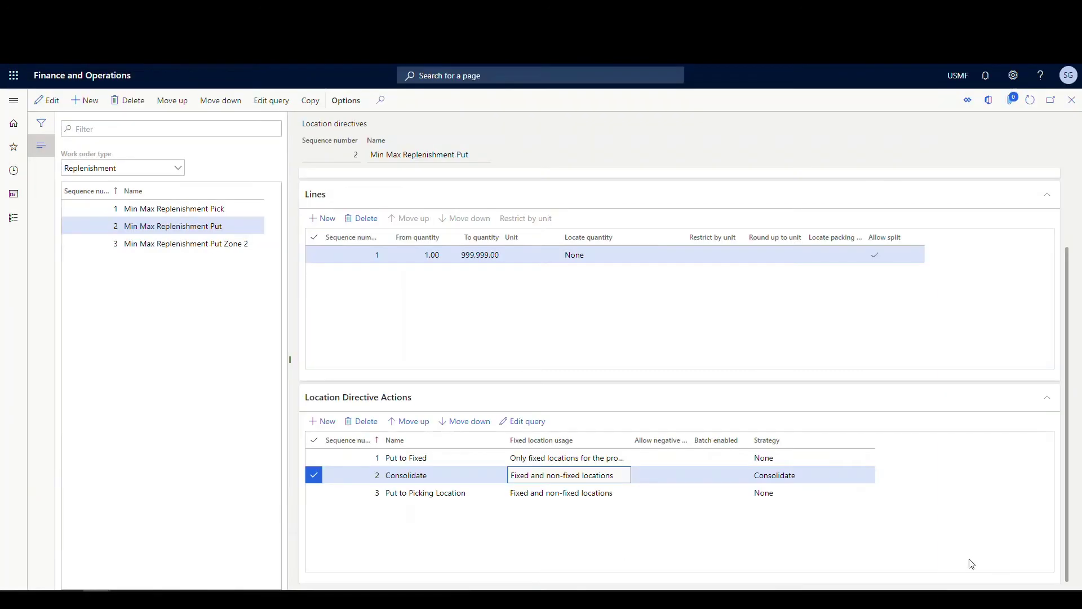
click(611, 493)
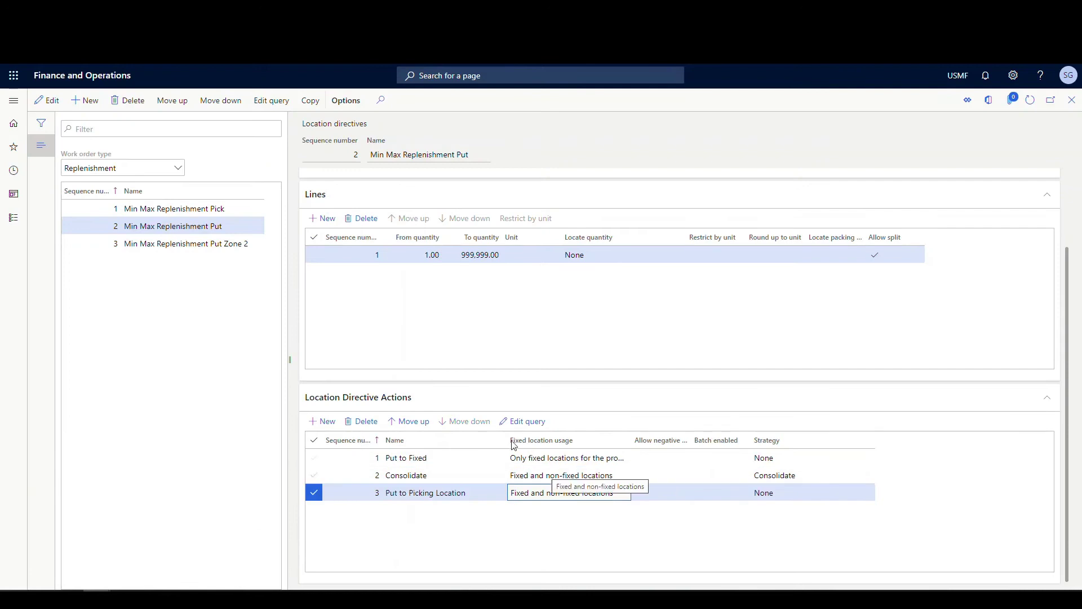
click(534, 423)
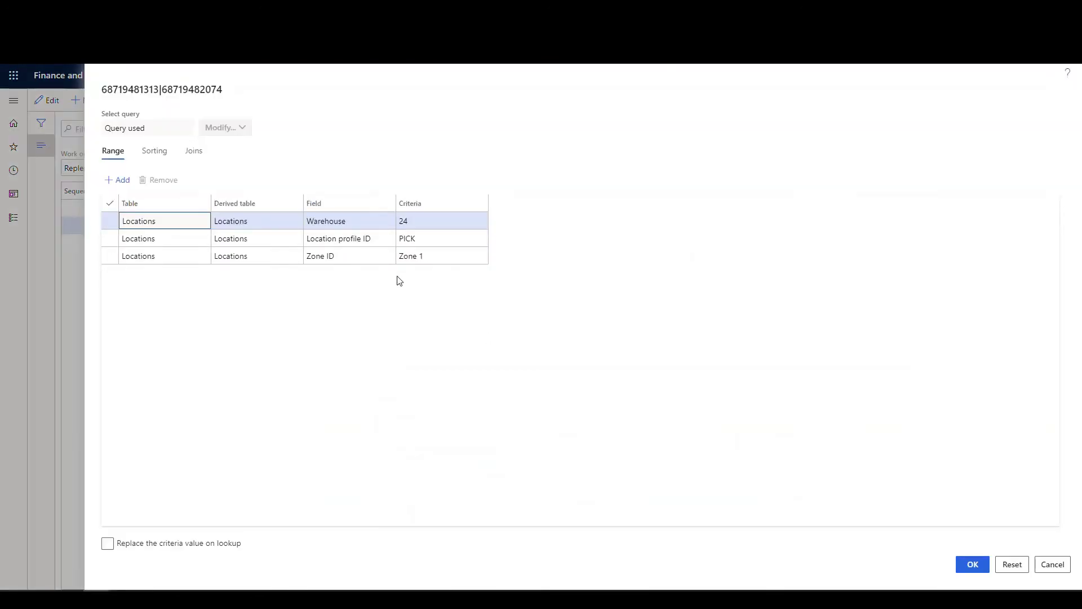
- Review the Min Max Replenishment Put Zone 2 directive's location query, then return to the Warehouse management menu
click(1052, 564)
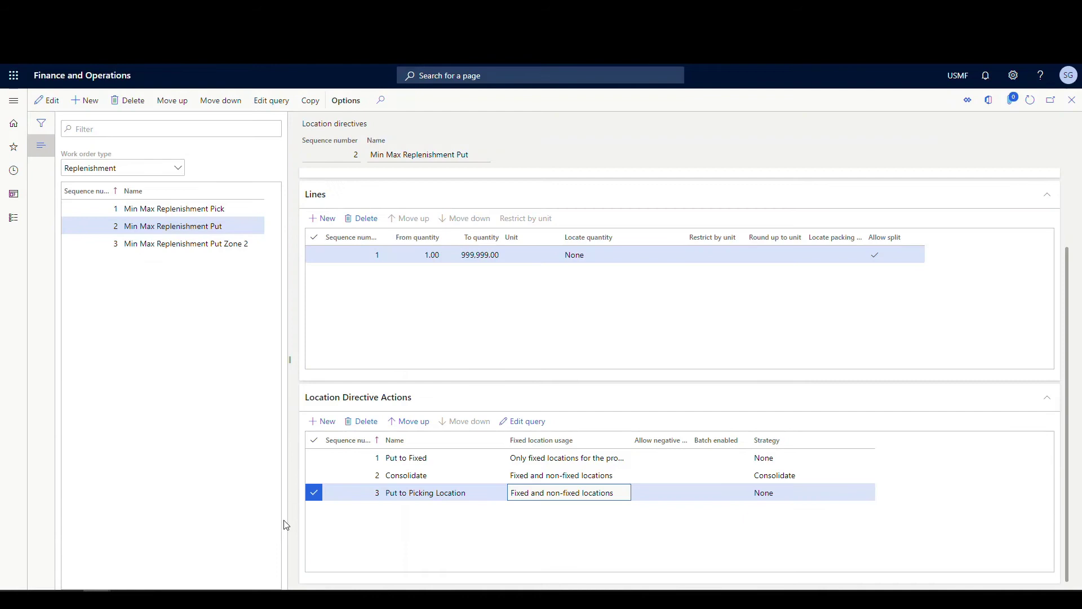
click(204, 245)
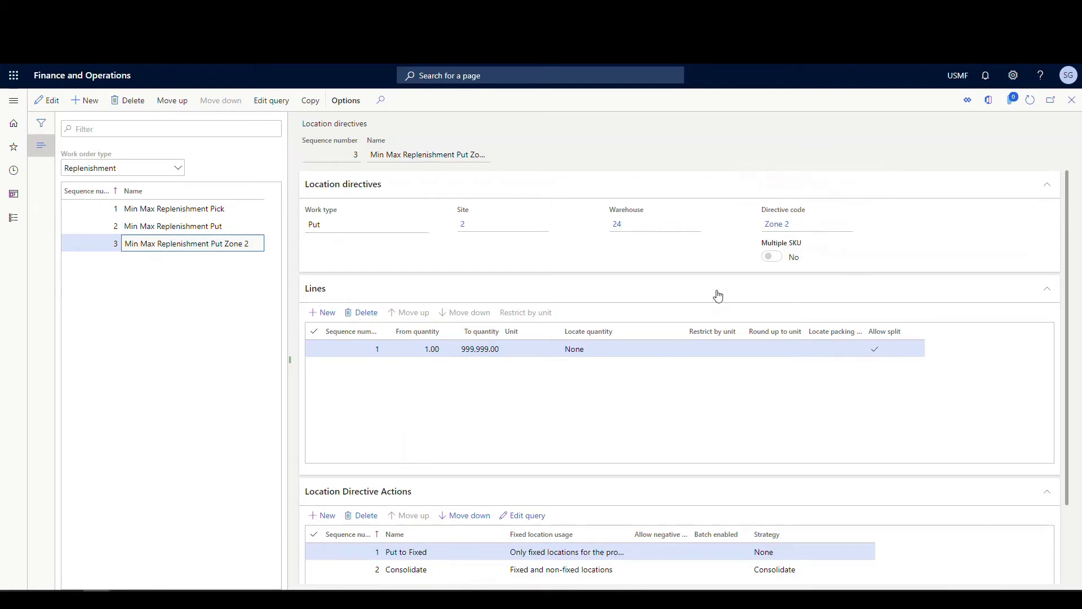
scroll(711, 316, down, 2)
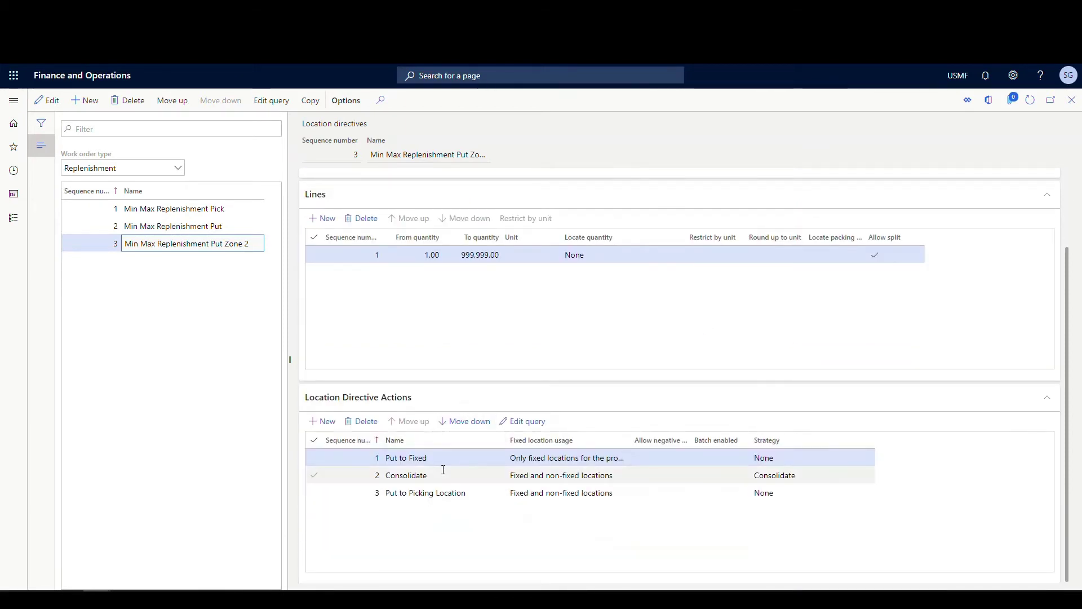
click(523, 421)
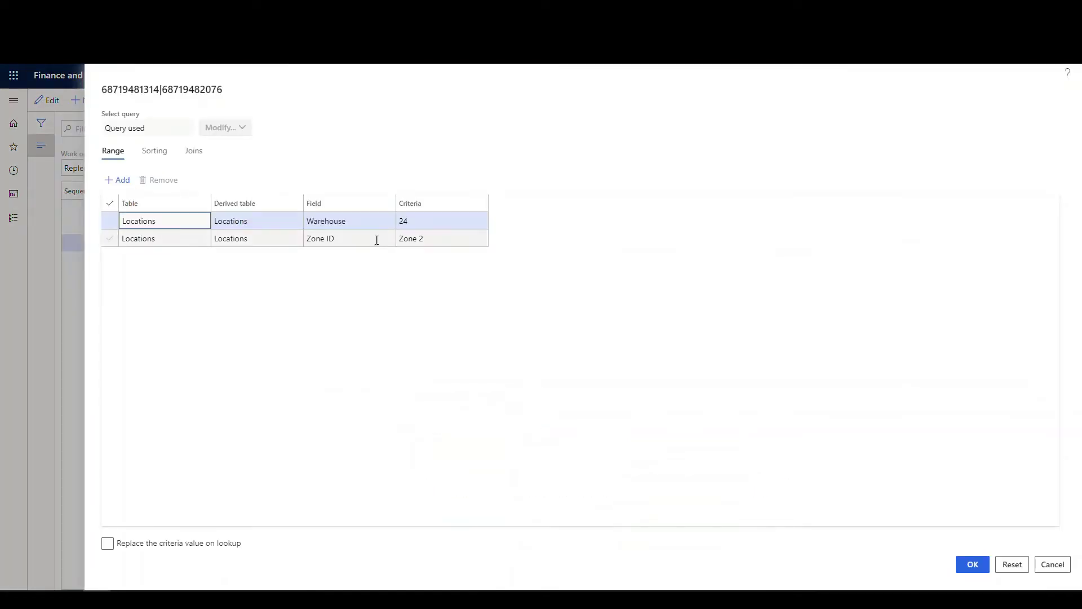
click(1052, 564)
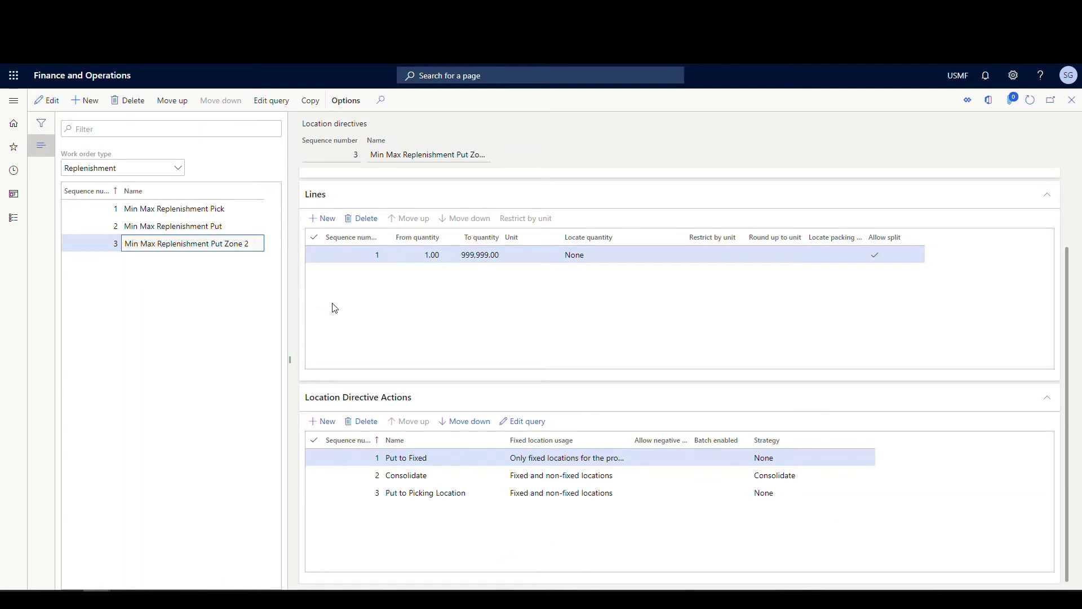
click(14, 100)
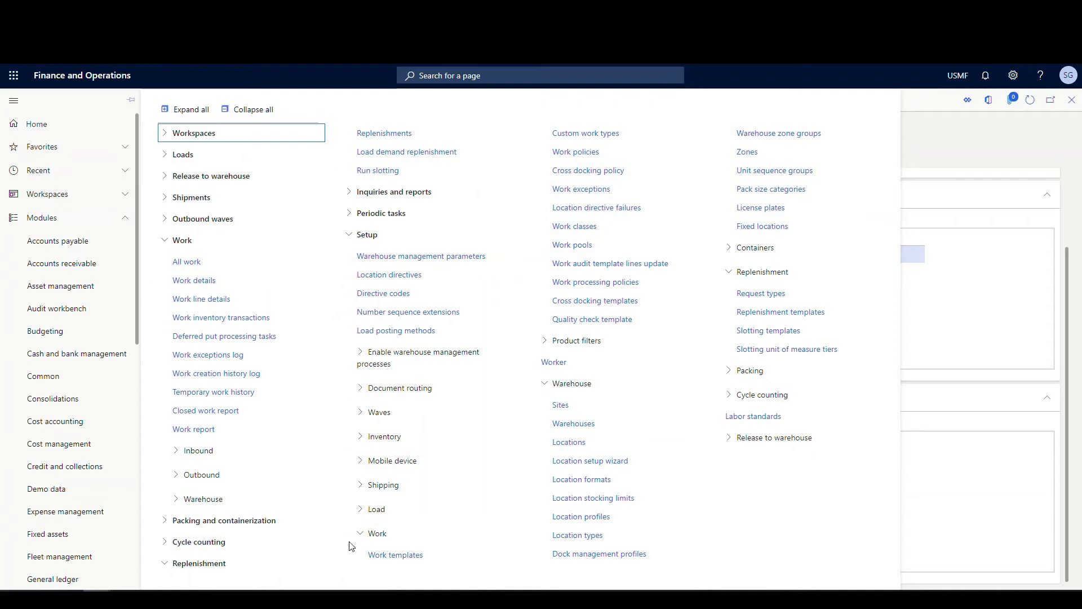
- Open Work templates filtered to the Replenishment work order type
click(402, 555)
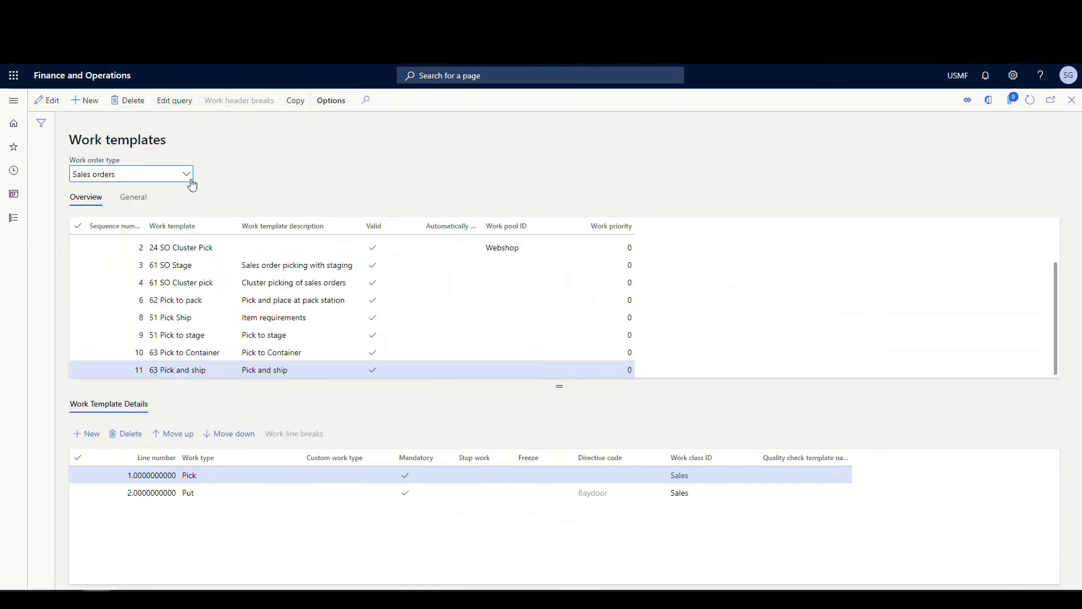
click(192, 185)
click(153, 355)
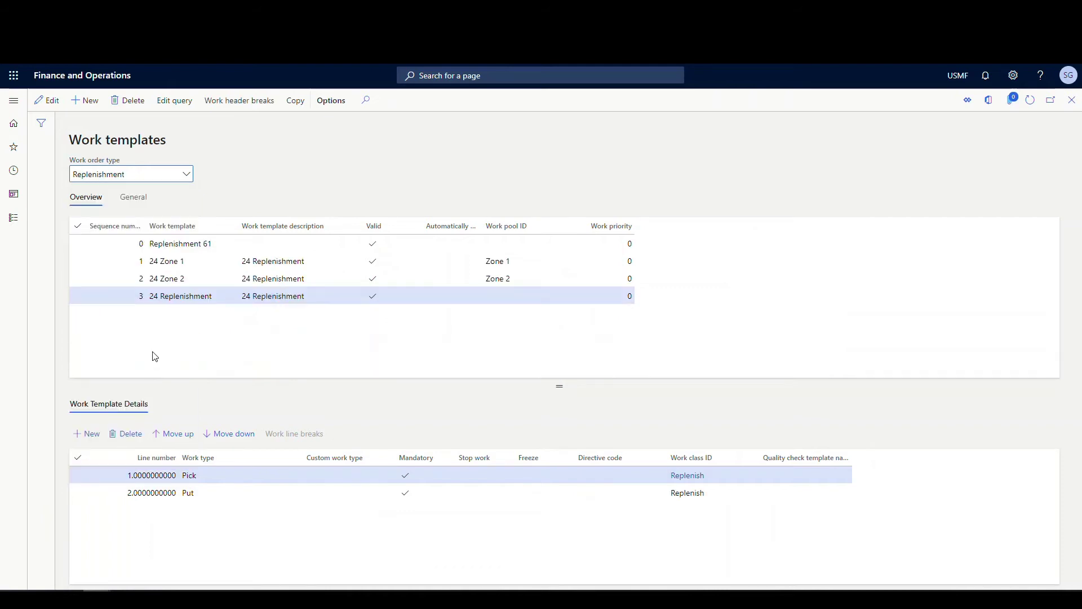
- Review the 24 Replenishment, 24 Zone 1 and 24 Zone 2 templates, then reopen the menu
click(195, 295)
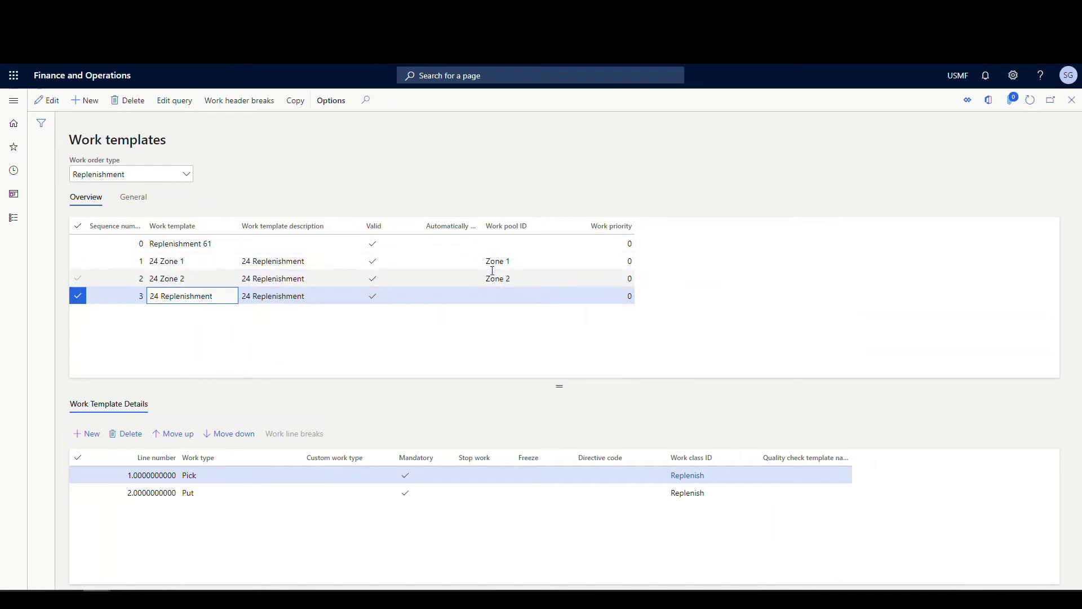
mouse_move(499, 273)
click(271, 259)
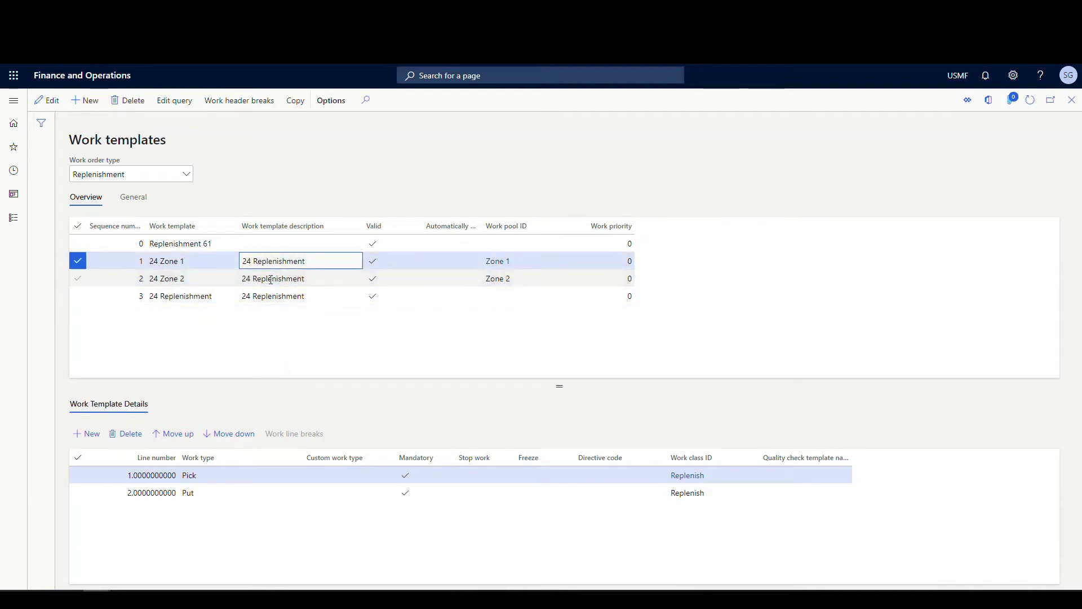
click(274, 297)
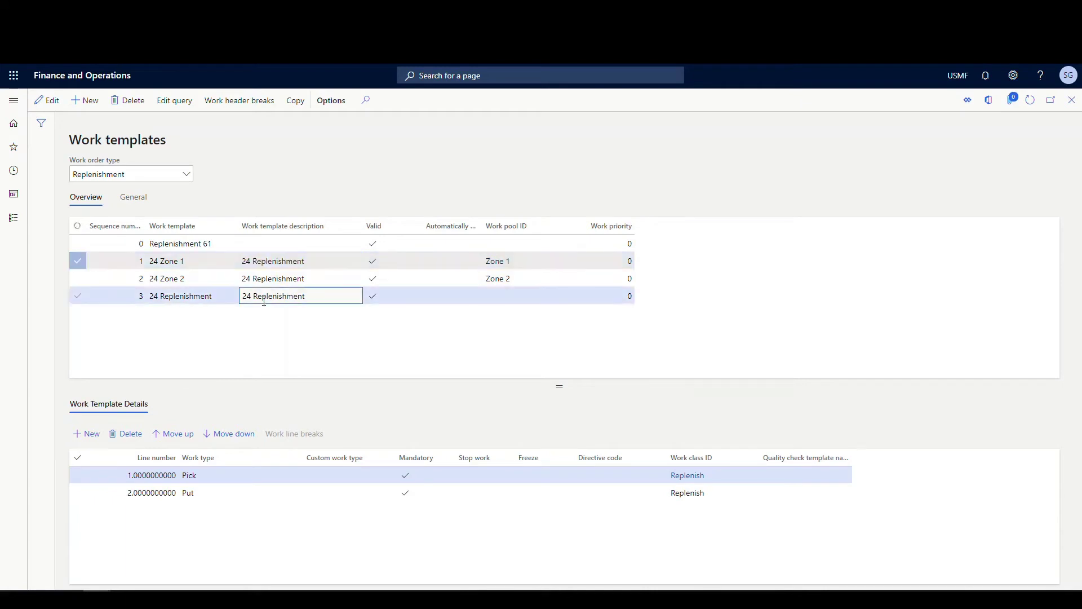
click(283, 271)
click(282, 270)
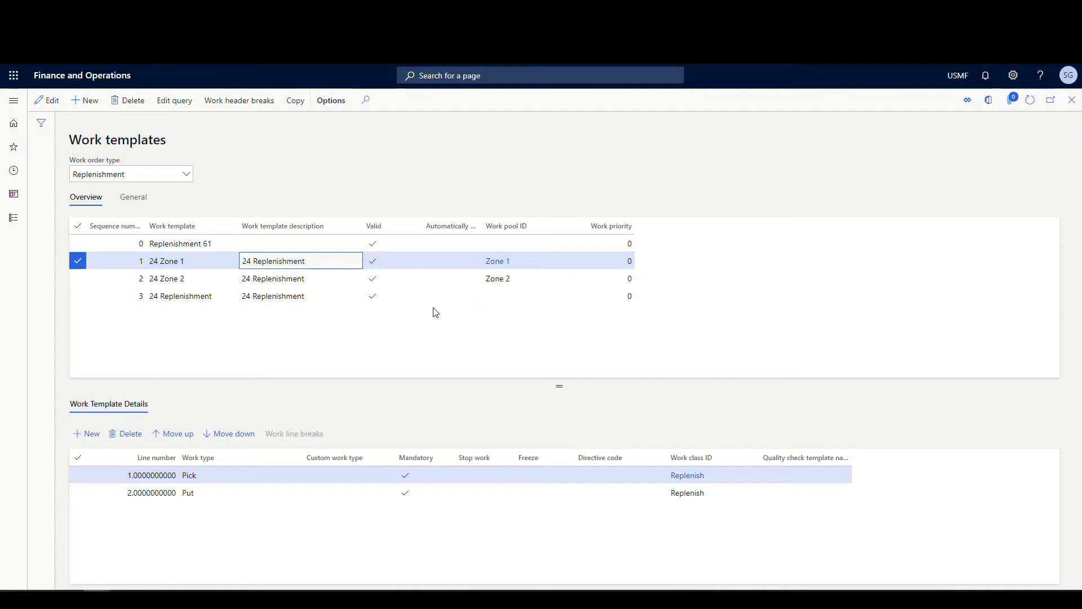
click(23, 101)
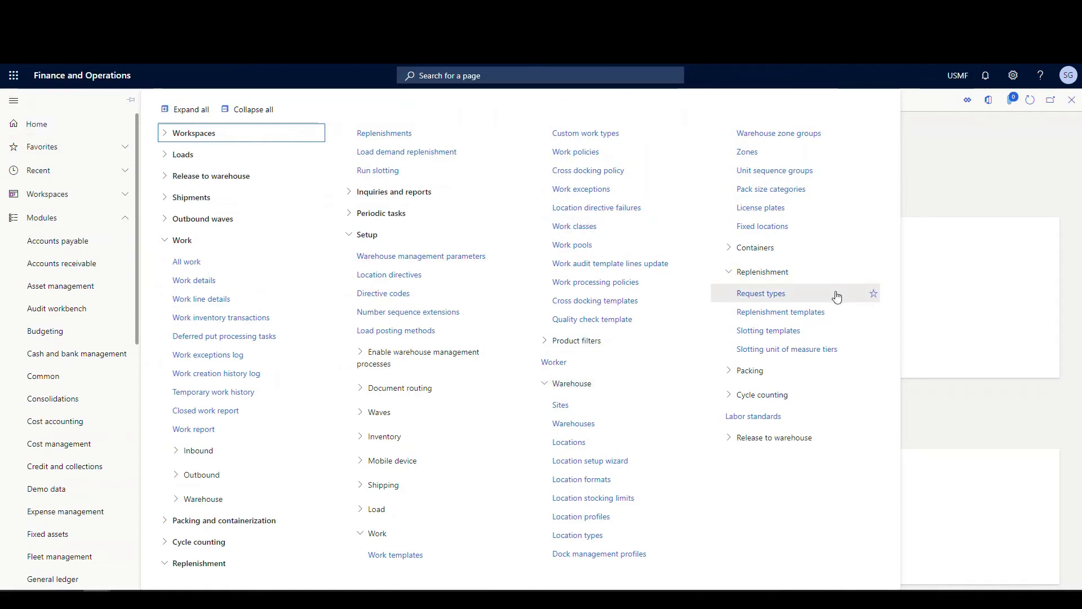
- View WHSE 24 Zone Replen lines: Zone 1/Zone 2 directives, minimum 125, maximums 250/500
click(792, 319)
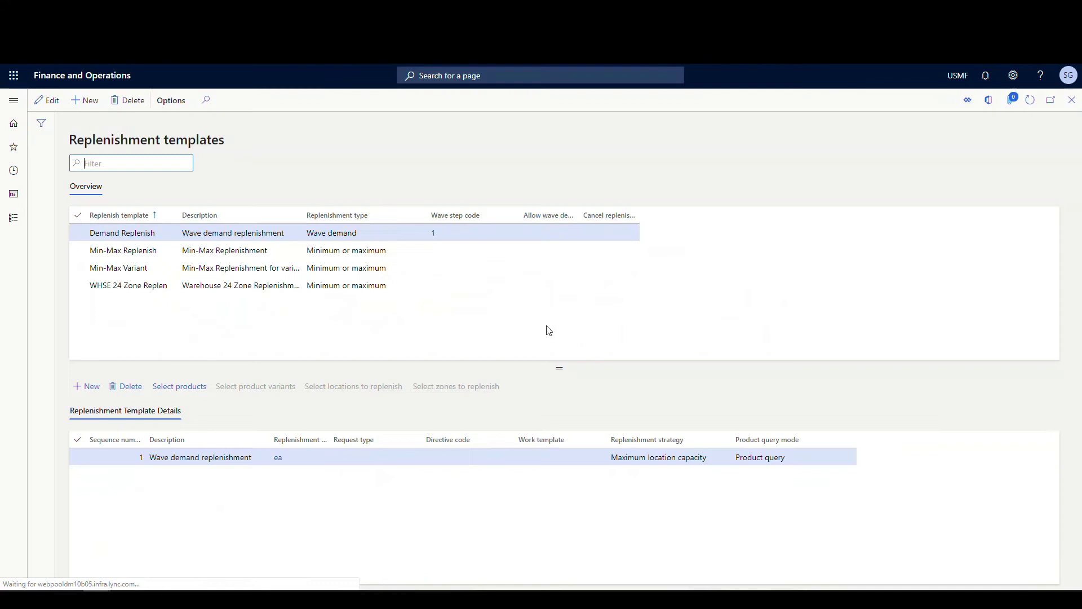
click(122, 286)
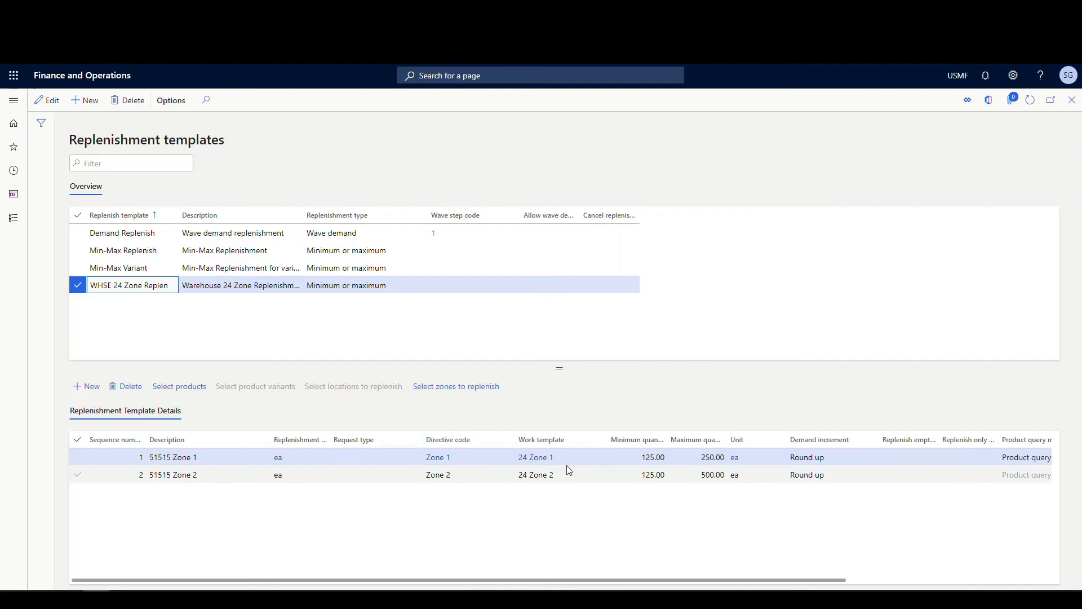
mouse_move(542, 482)
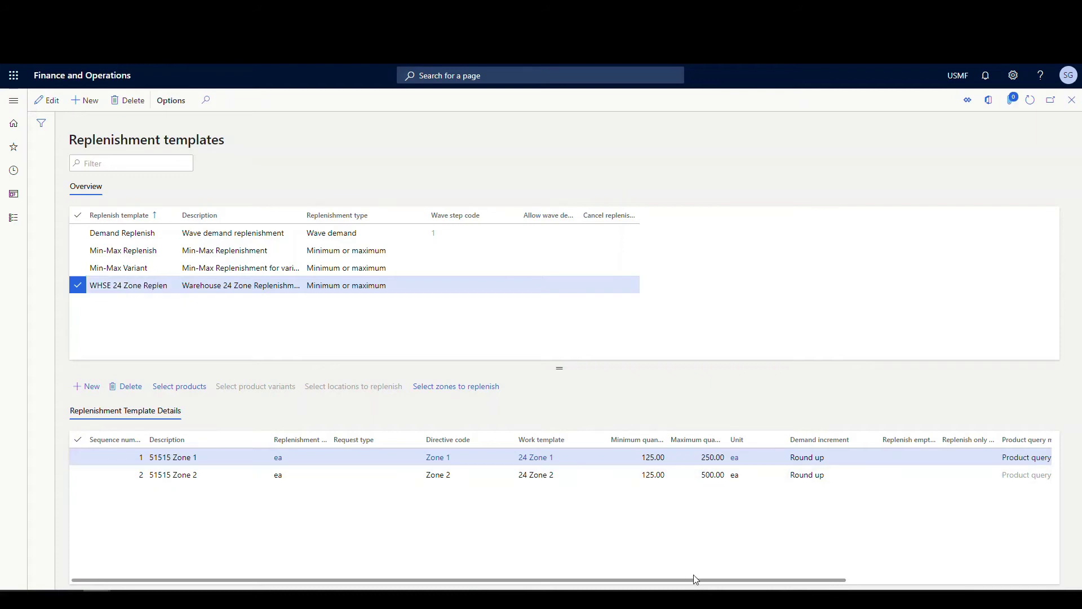
drag(699, 578, 817, 578)
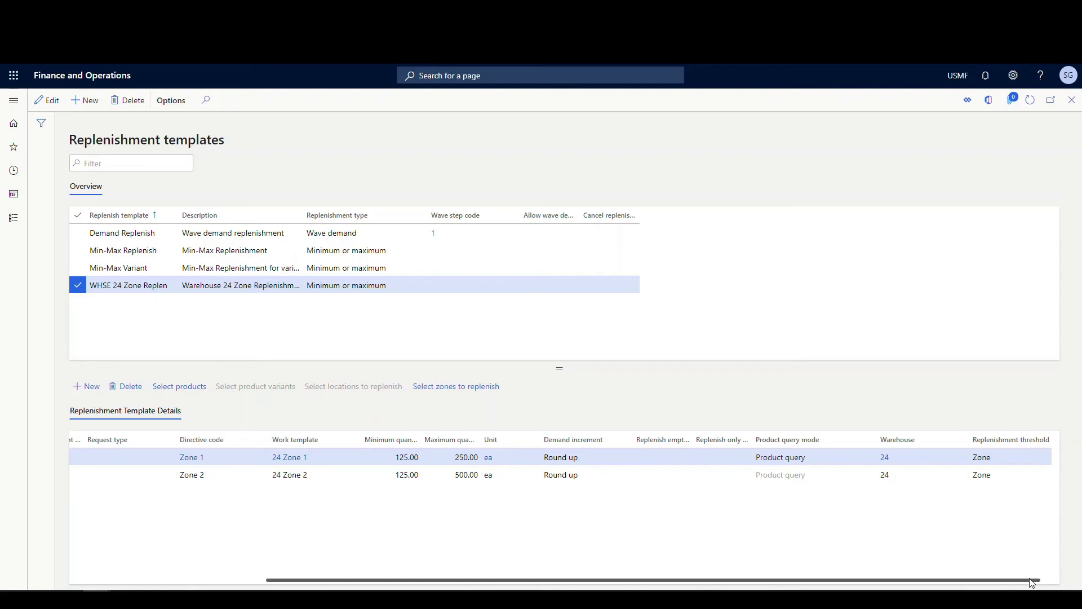
- In edit mode, keep the Zone 1 line's threshold at Zone and open its item 51515 product query
scroll(1023, 579, right, 1)
click(43, 101)
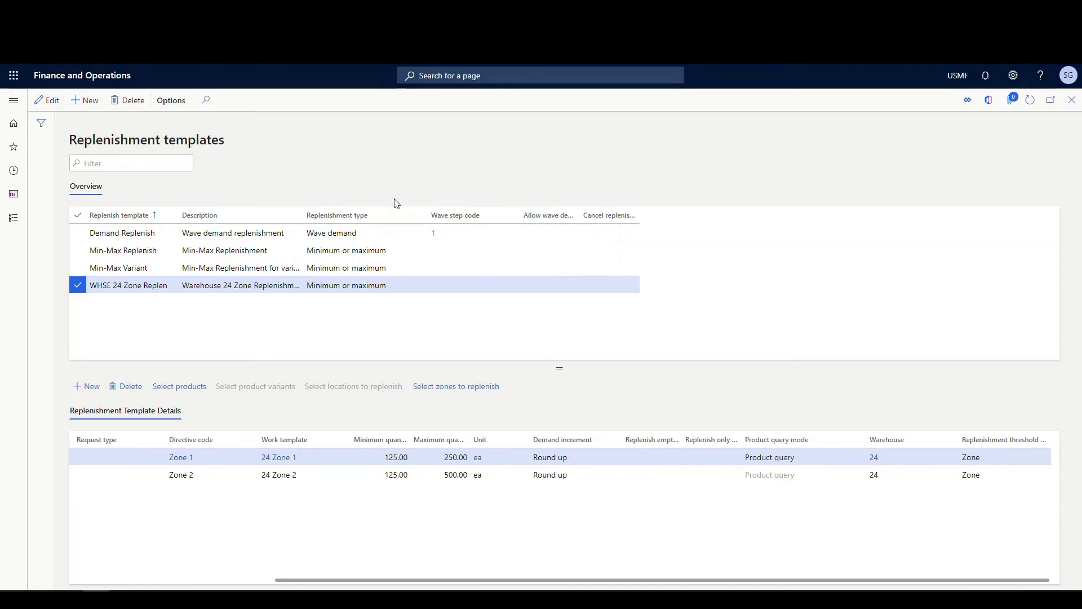
click(1045, 458)
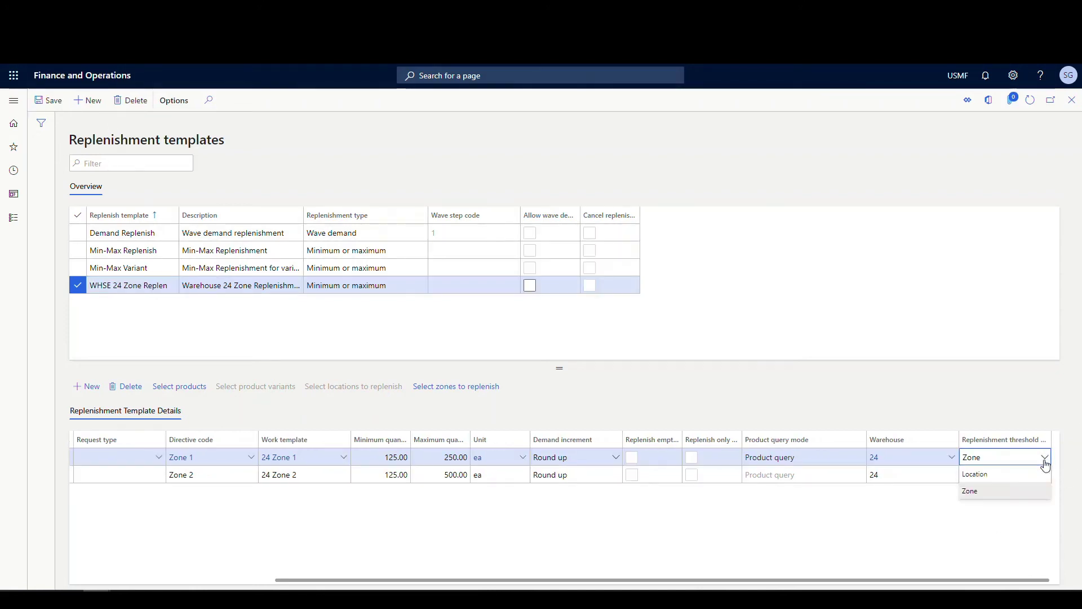
click(975, 491)
mouse_move(891, 462)
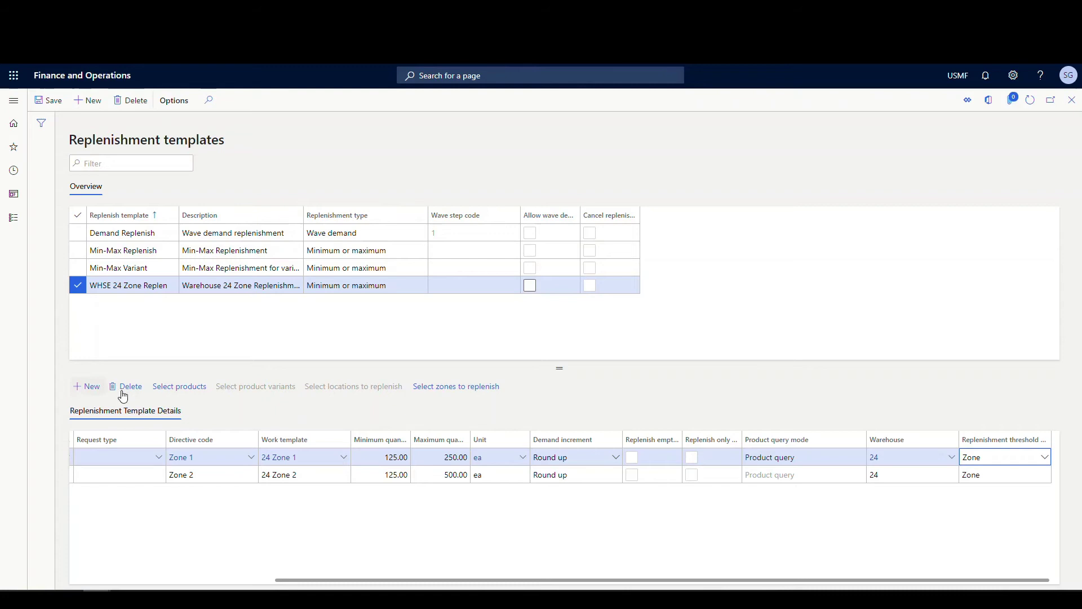
click(180, 390)
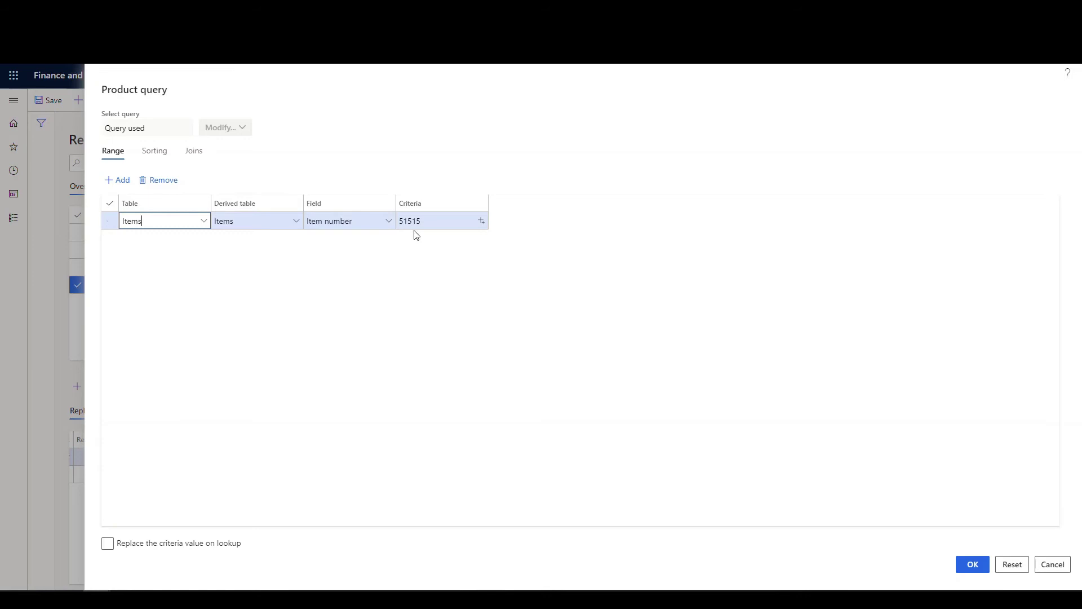
- Inspect the Zone 1 and Zone 2 lines' zone queries, closing each query unchanged
click(1052, 564)
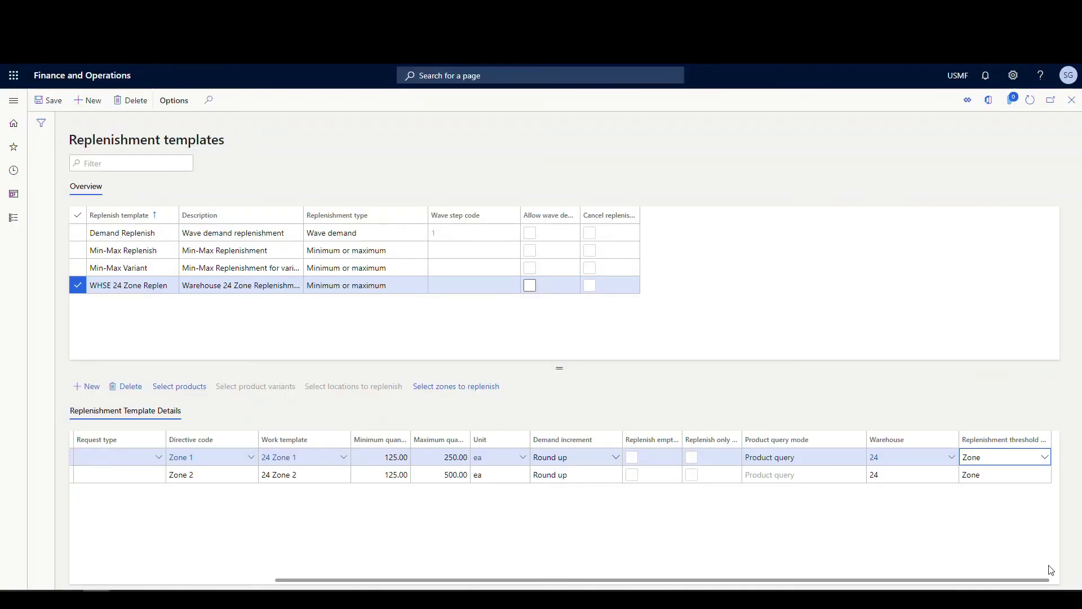
click(459, 387)
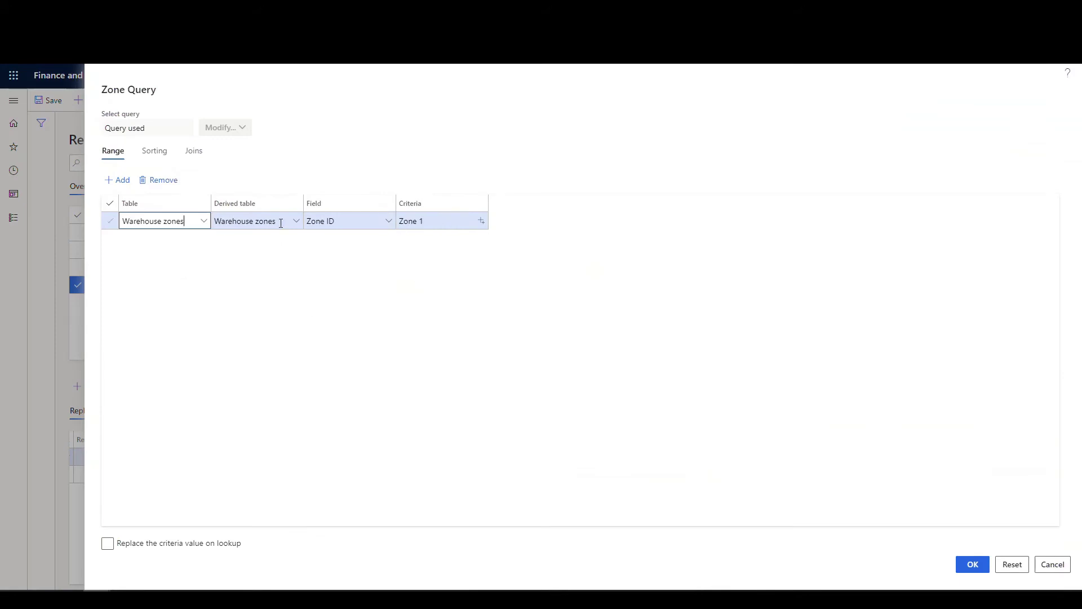
click(1051, 564)
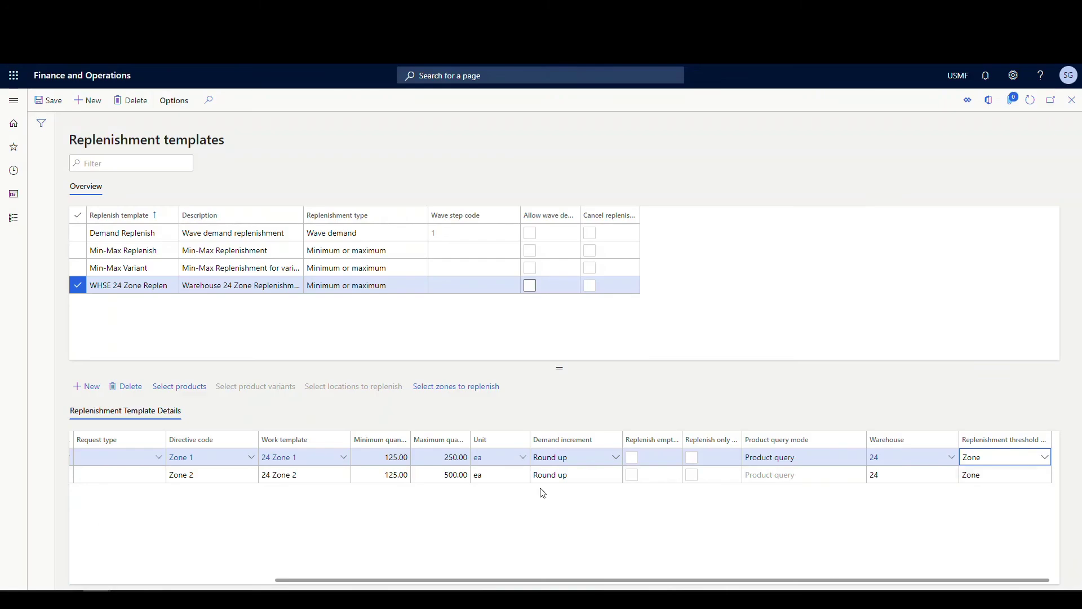
click(439, 389)
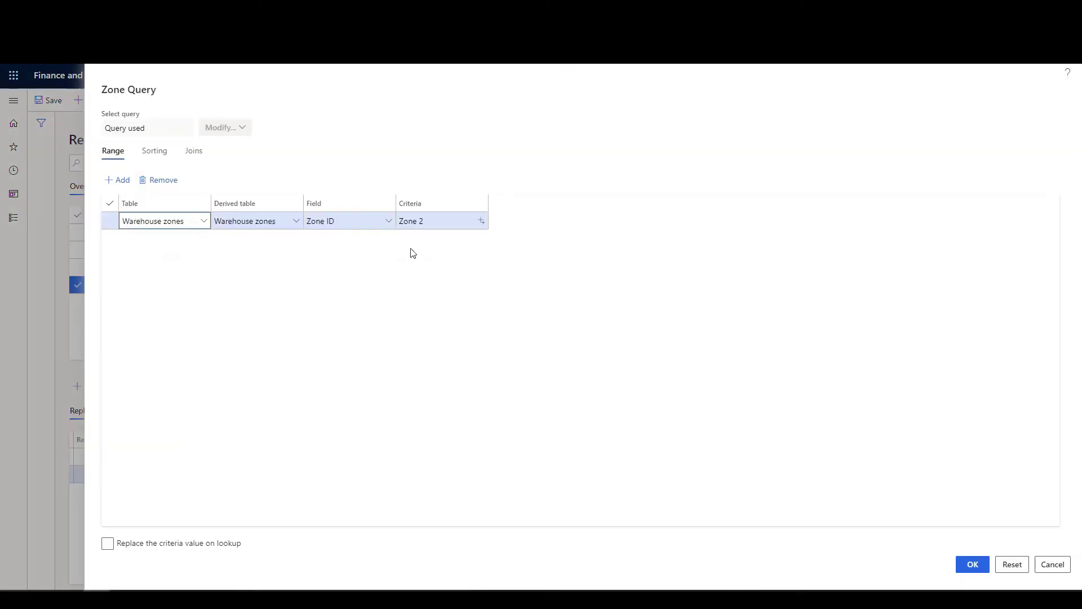
click(1052, 564)
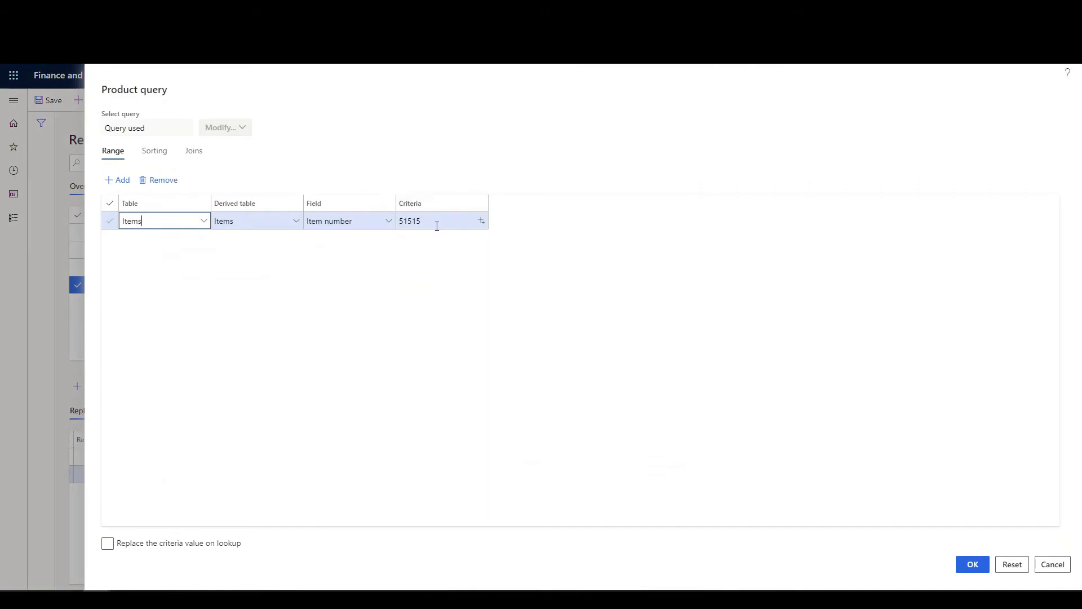
click(1062, 565)
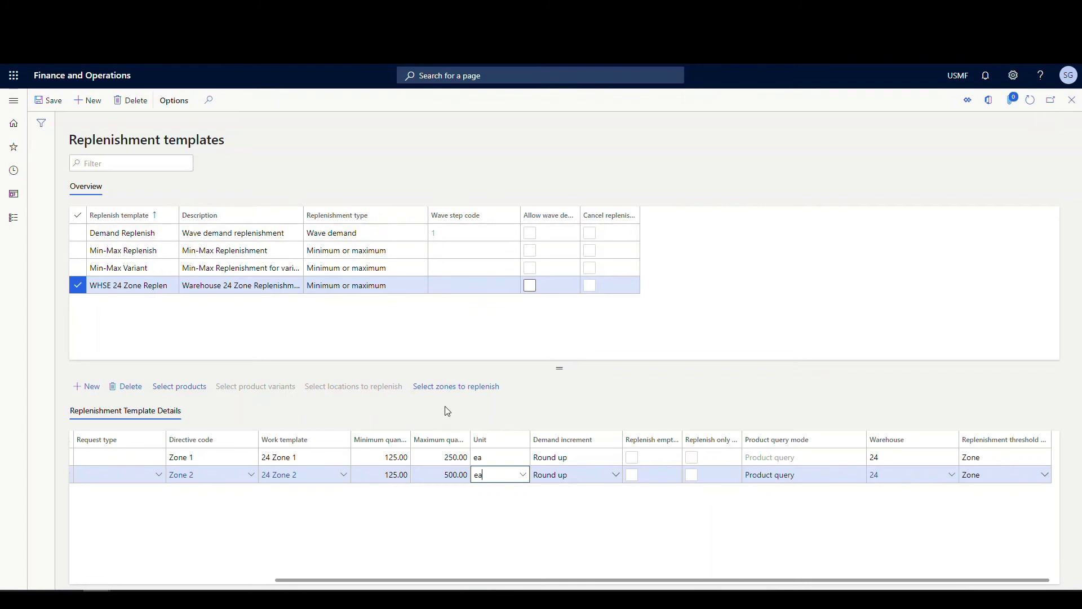
- In Product information management, filter released products to item 51515
click(13, 101)
scroll(65, 308, down, 8)
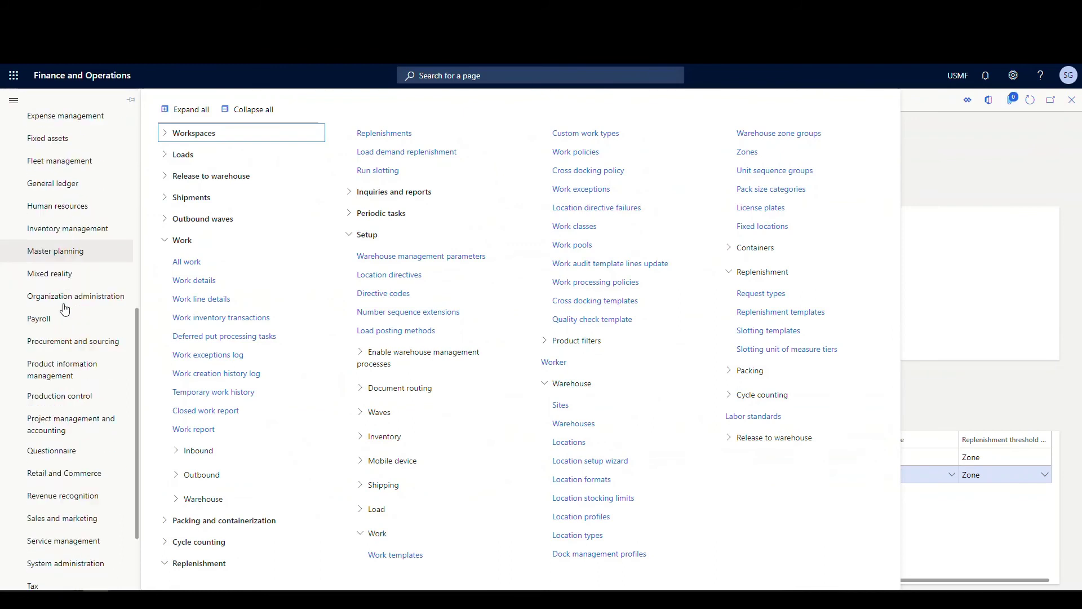
scroll(67, 298, up, 1)
scroll(124, 286, down, 1)
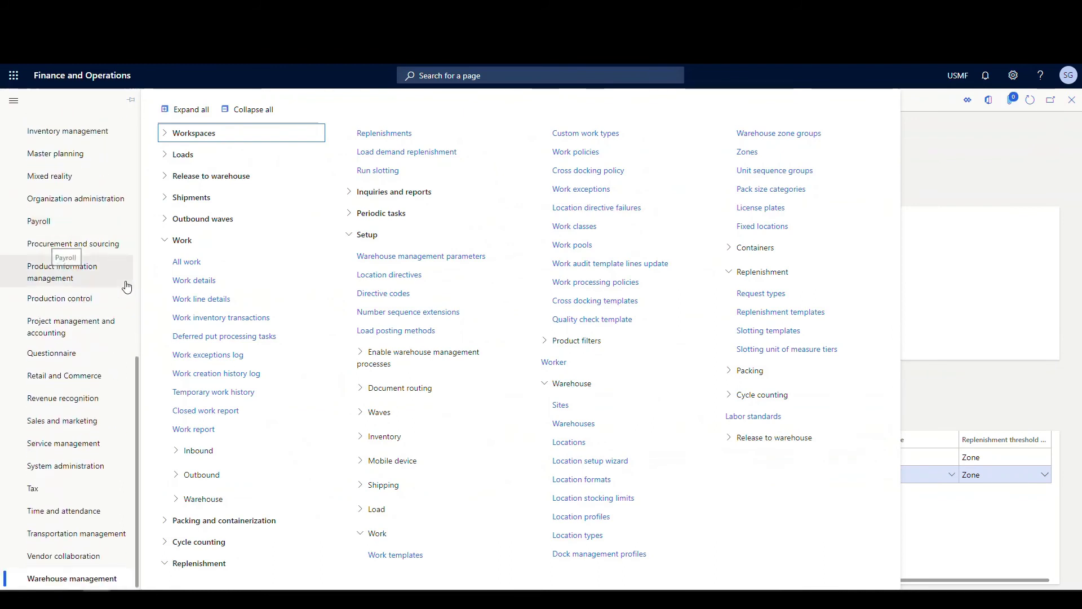
click(71, 276)
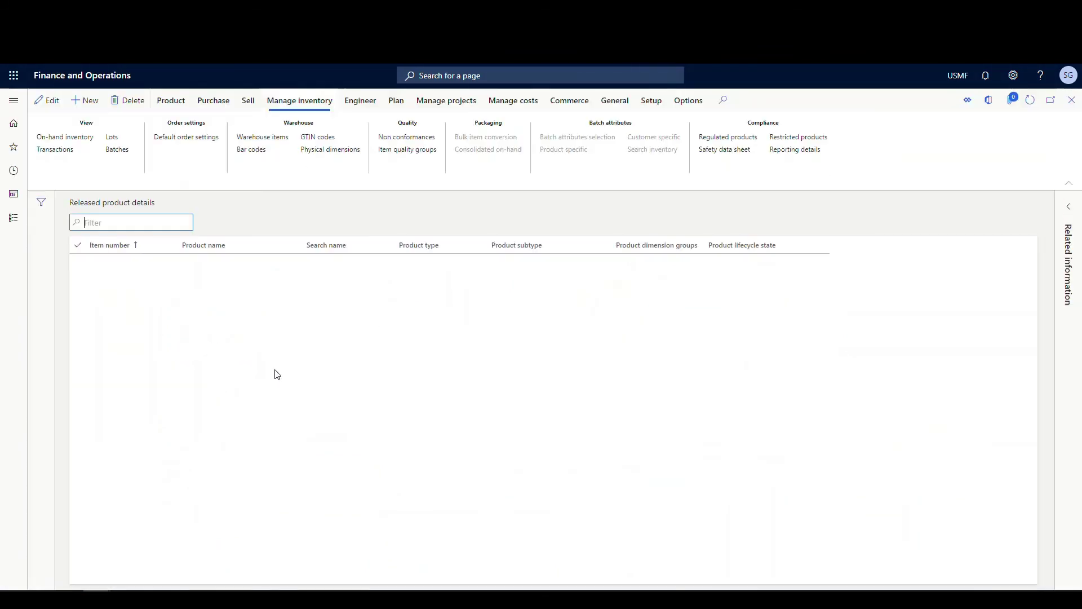
text(51515)
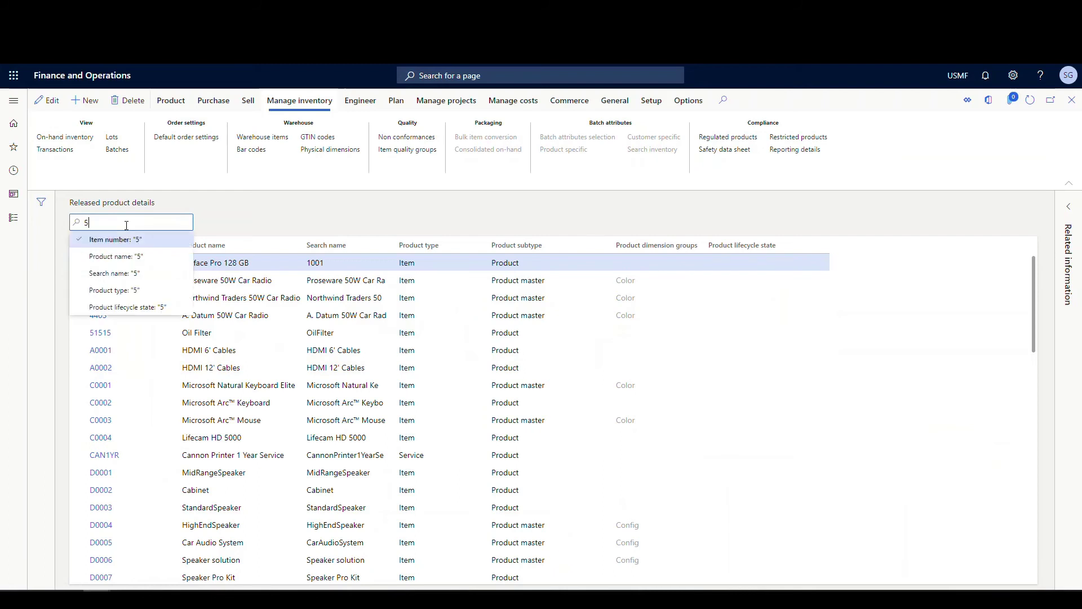
double_click(127, 225)
key(Return)
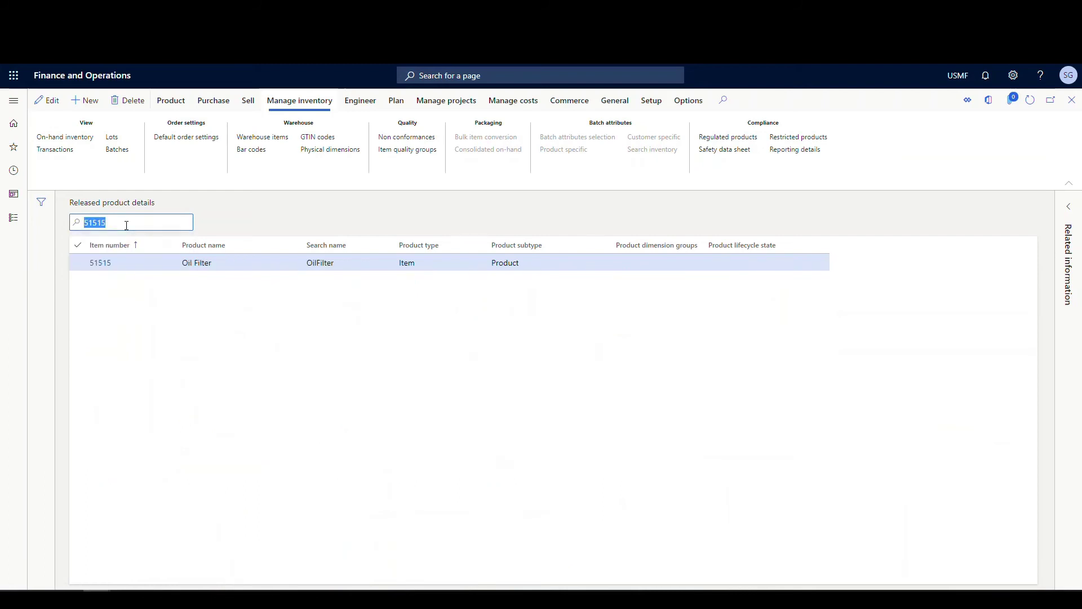
- Show on-hand inventory for 51515 and inspect the BULK-011 location record (2,100 on hand)
click(61, 137)
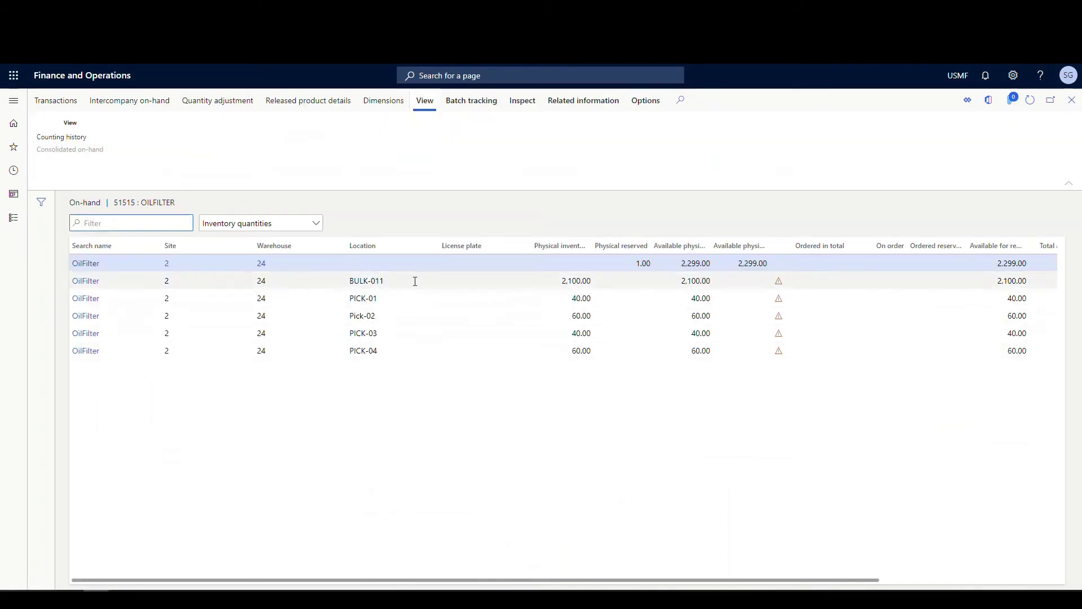
click(415, 283)
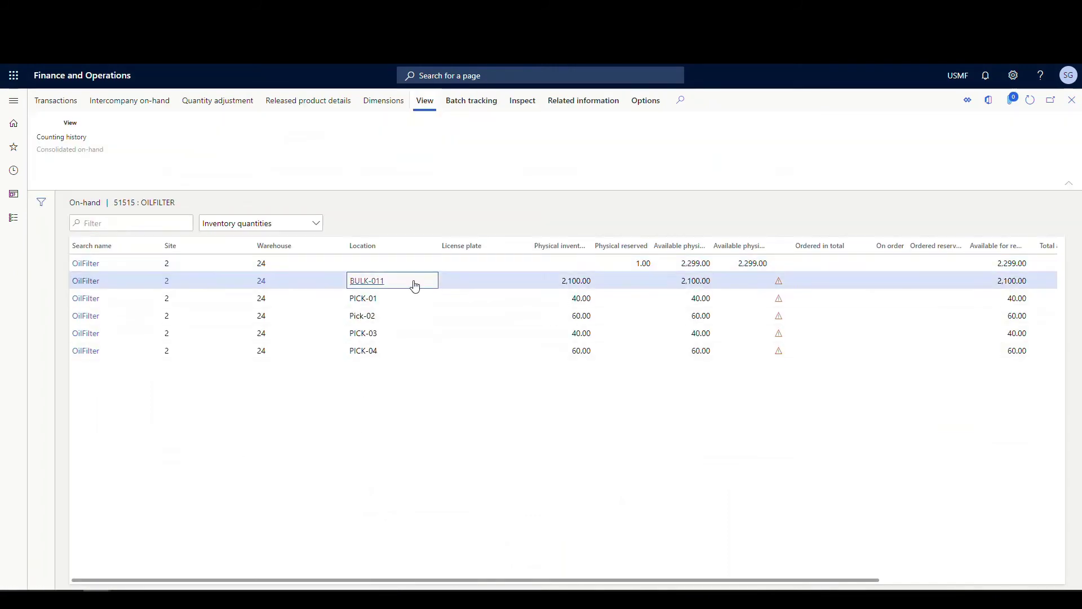
click(379, 286)
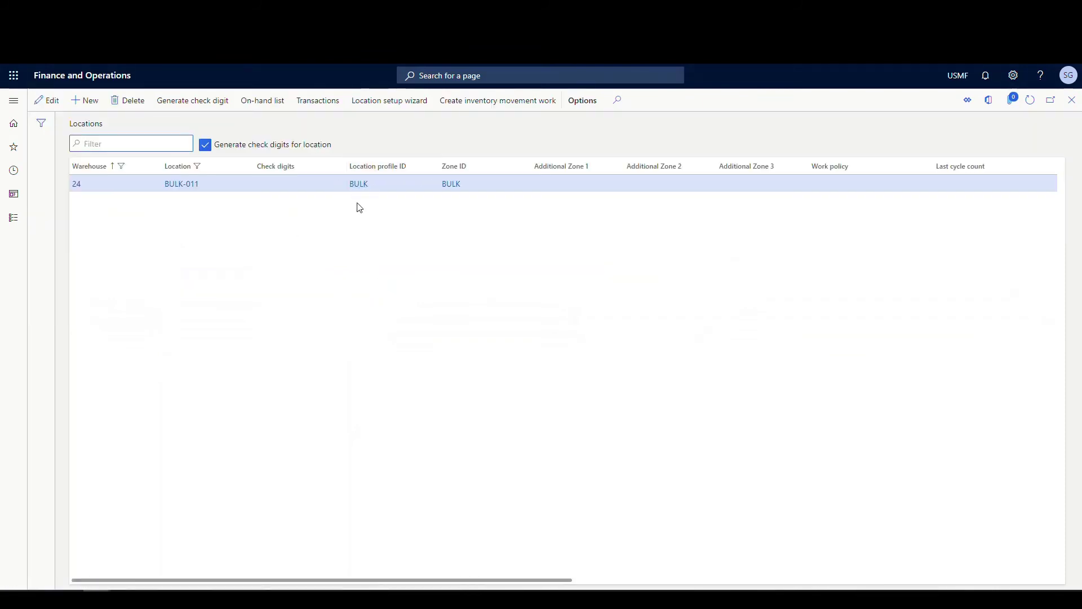
click(1071, 100)
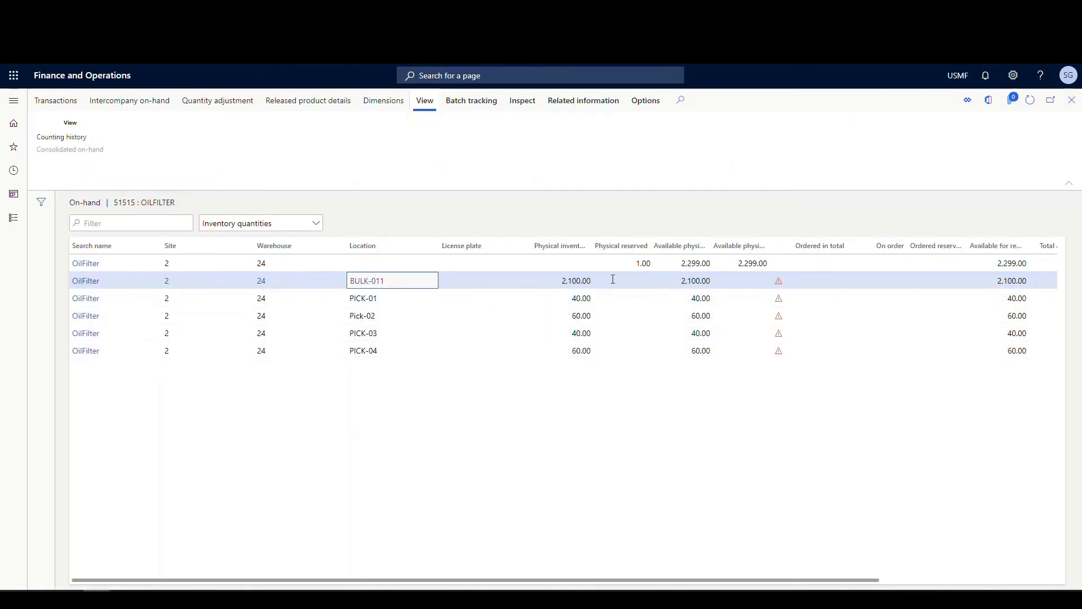
- Review stock on PICK-01 to PICK-04: 40, 60, 40 and 60
click(457, 303)
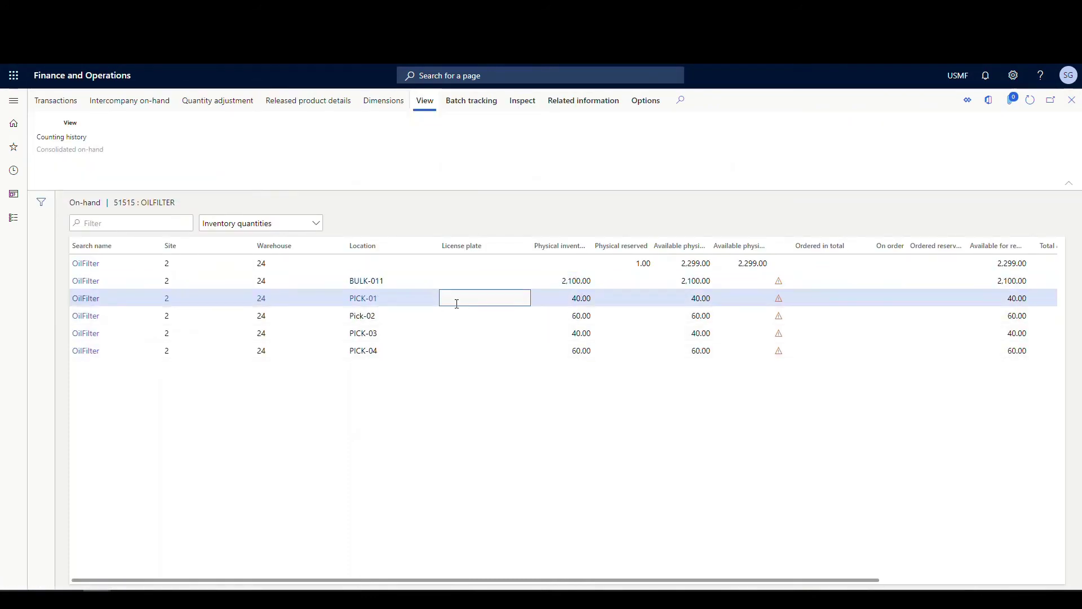
click(383, 316)
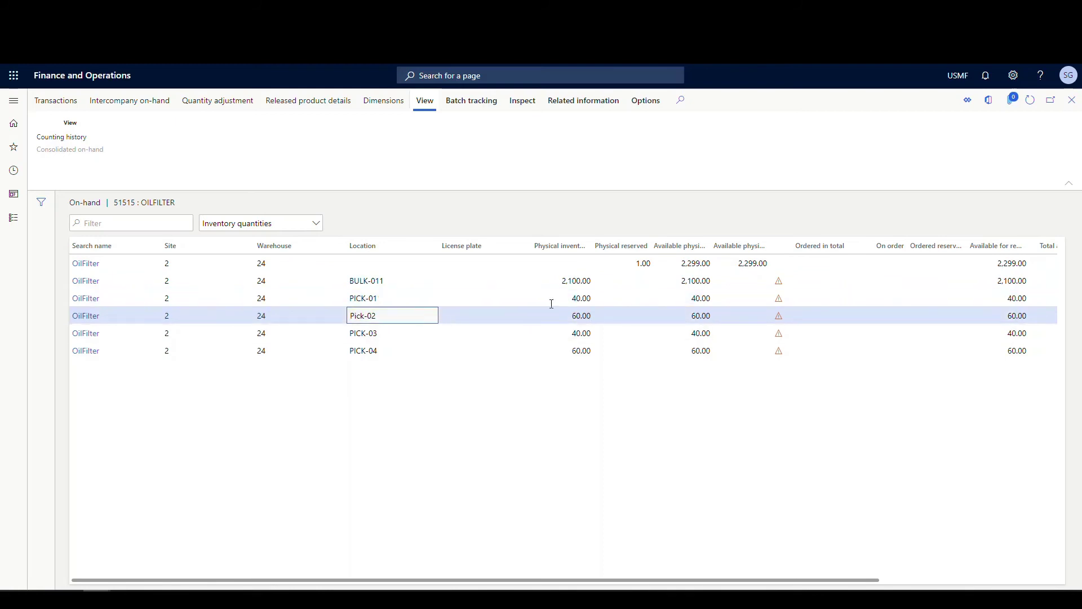
click(387, 330)
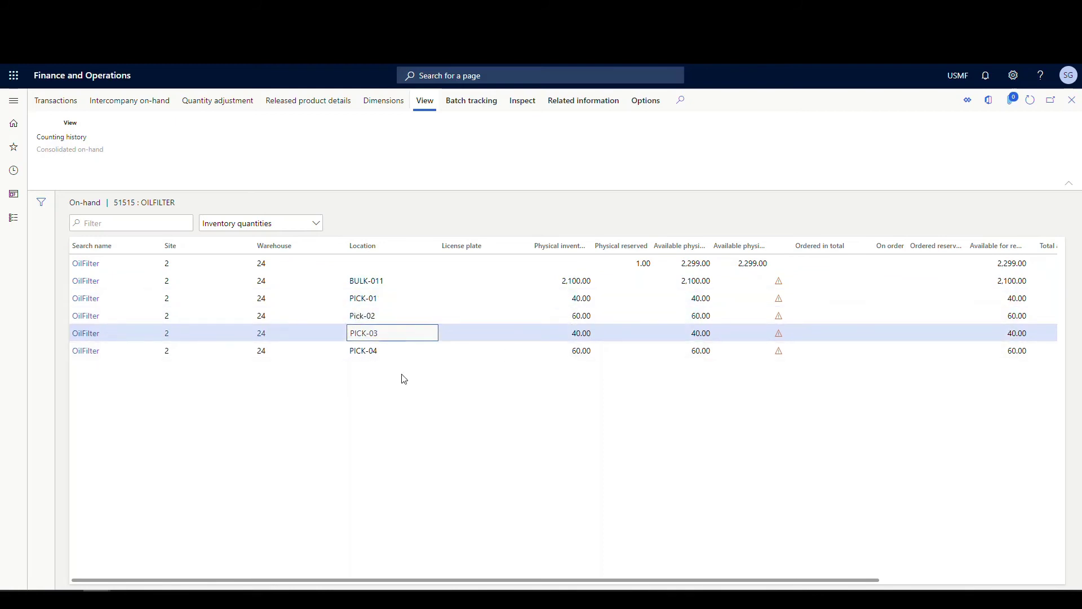
click(393, 355)
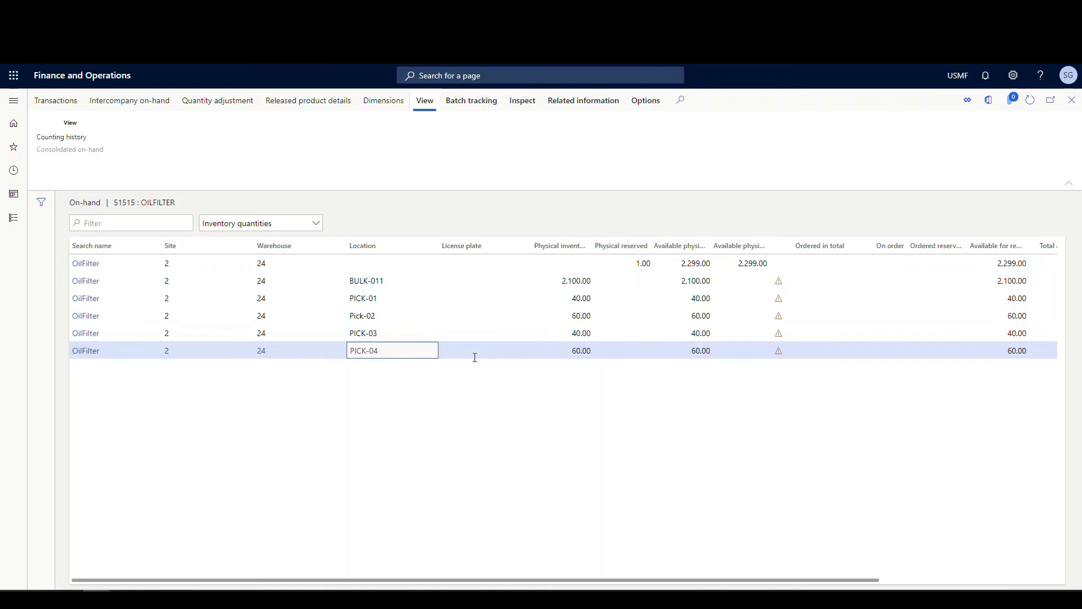
click(397, 299)
click(392, 312)
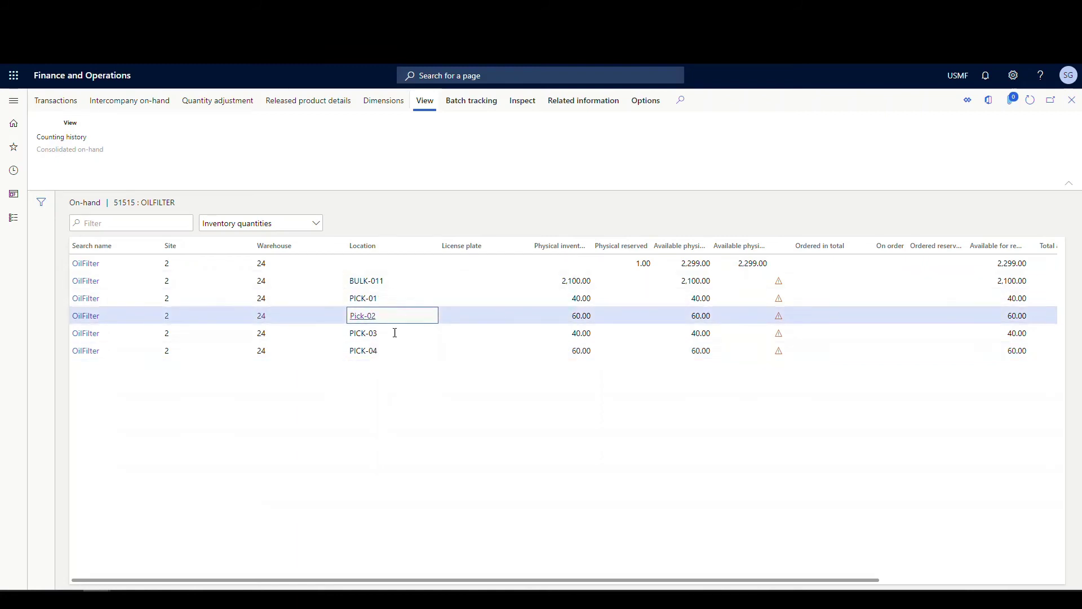
click(383, 329)
click(394, 347)
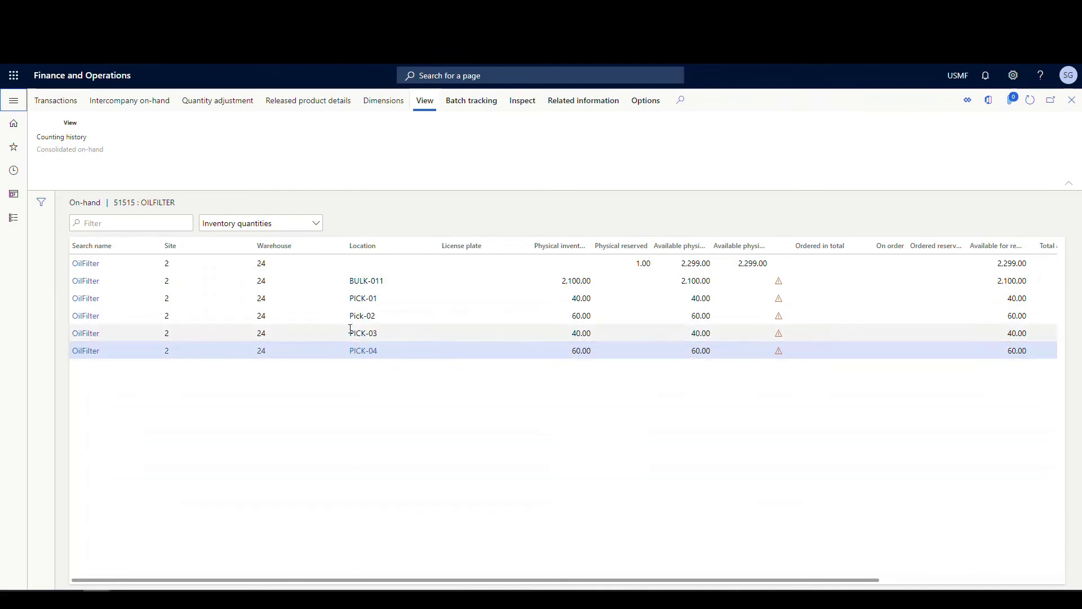
- Open the Location stocking limits setup page in Warehouse management
click(13, 102)
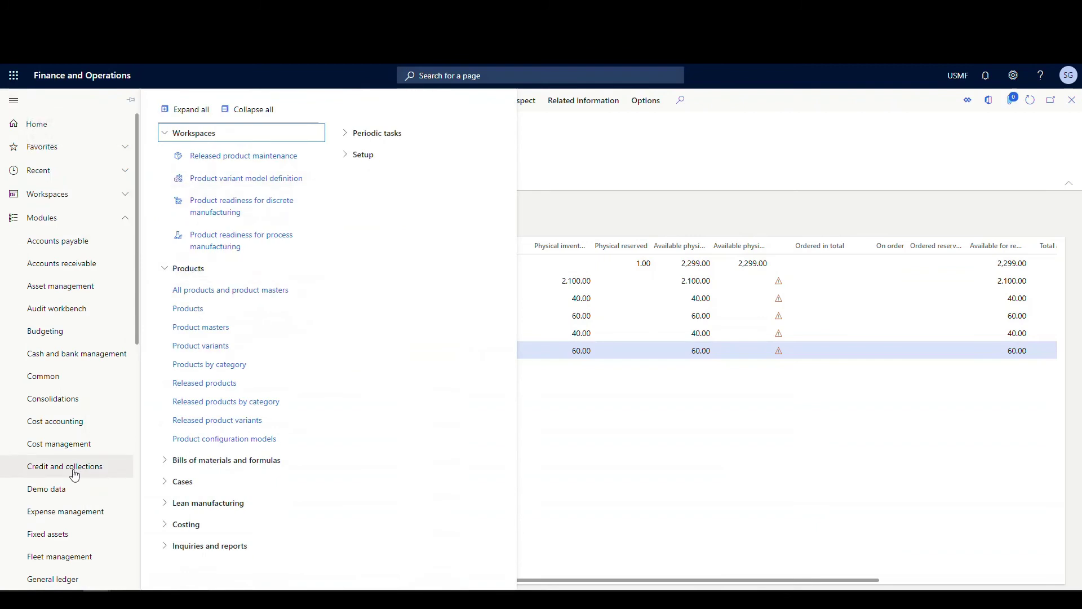
scroll(71, 469, down, 9)
click(75, 580)
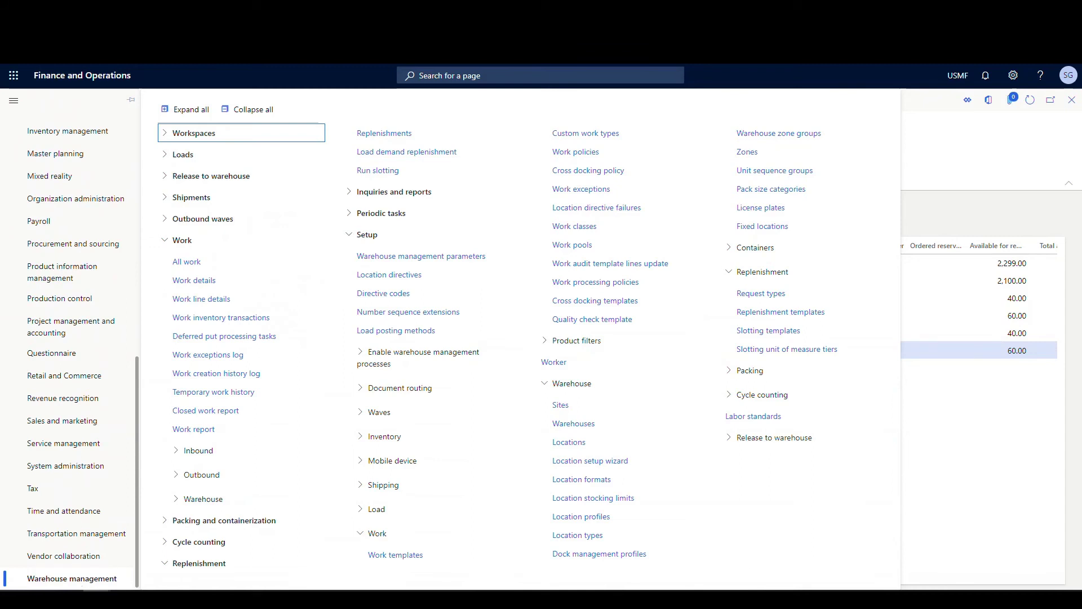
click(597, 499)
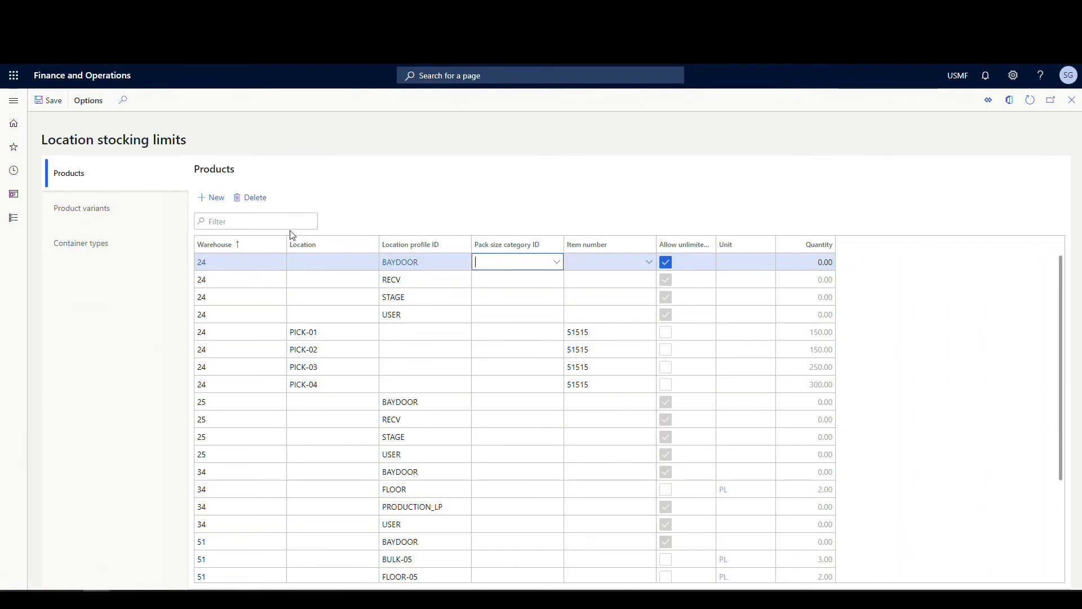
- Filter the stocking limits to locations matching 'pick' (PICK-01 to PICK-04)
click(293, 222)
text(pick)
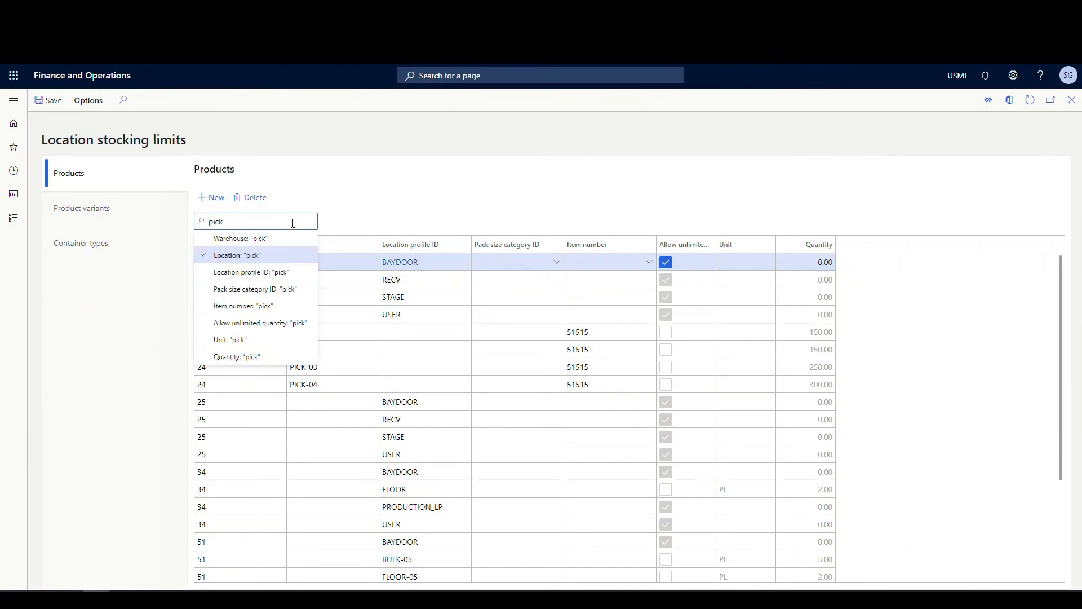
key(Return)
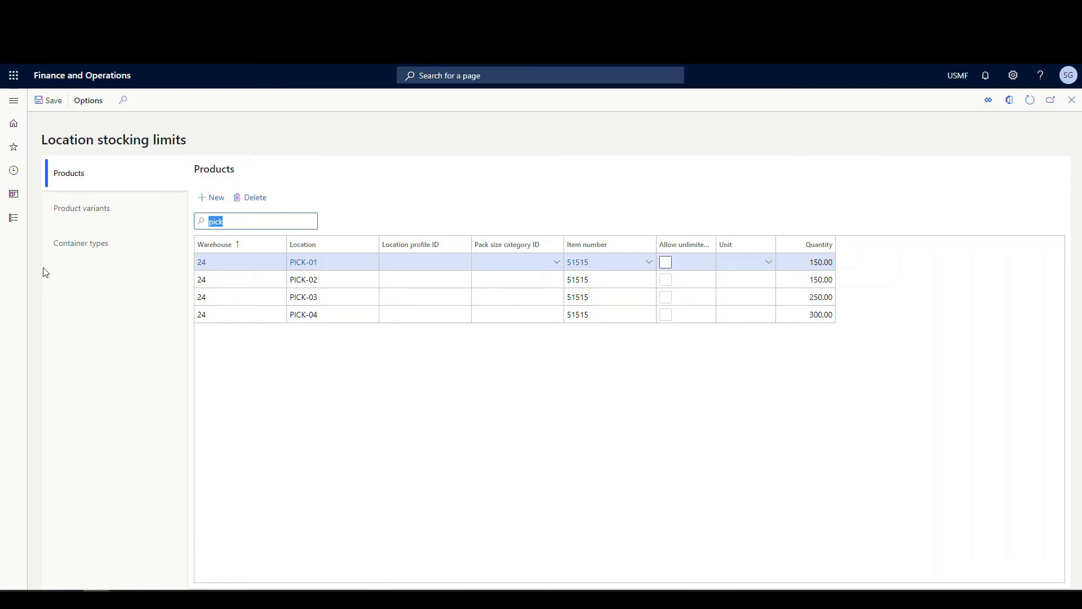
- Start a new replenishment run from Warehouse management > Replenishment > Replenishments
click(13, 217)
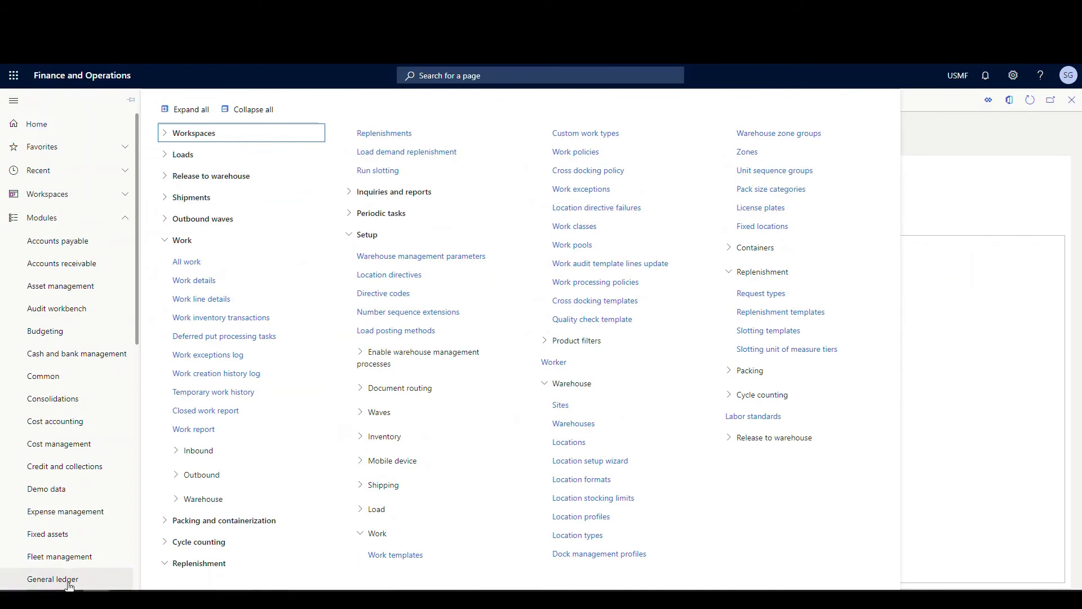
scroll(113, 556, down, 9)
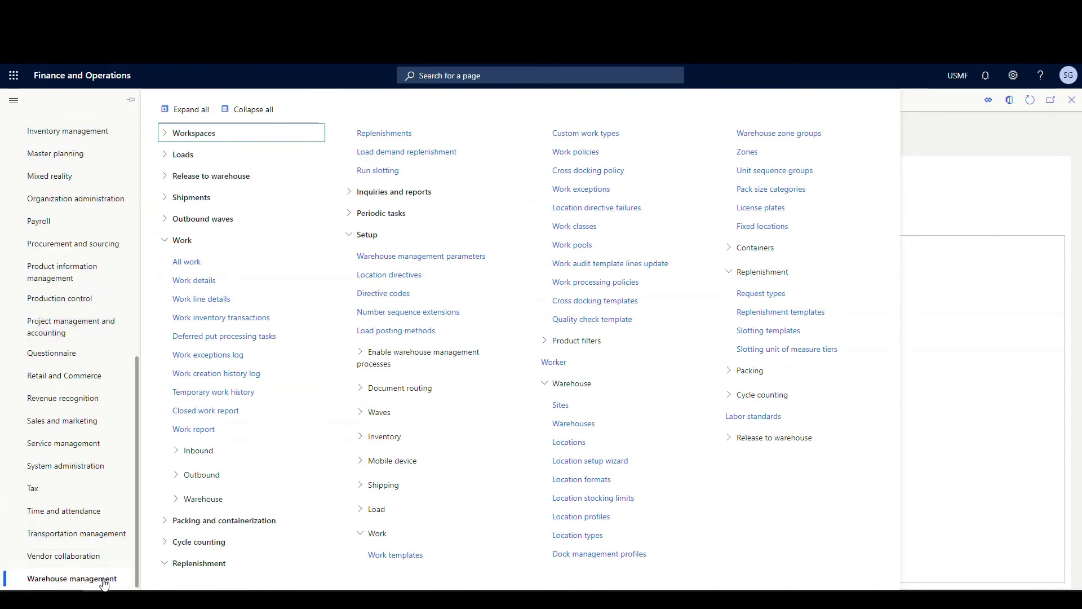
drag(107, 579, 183, 552)
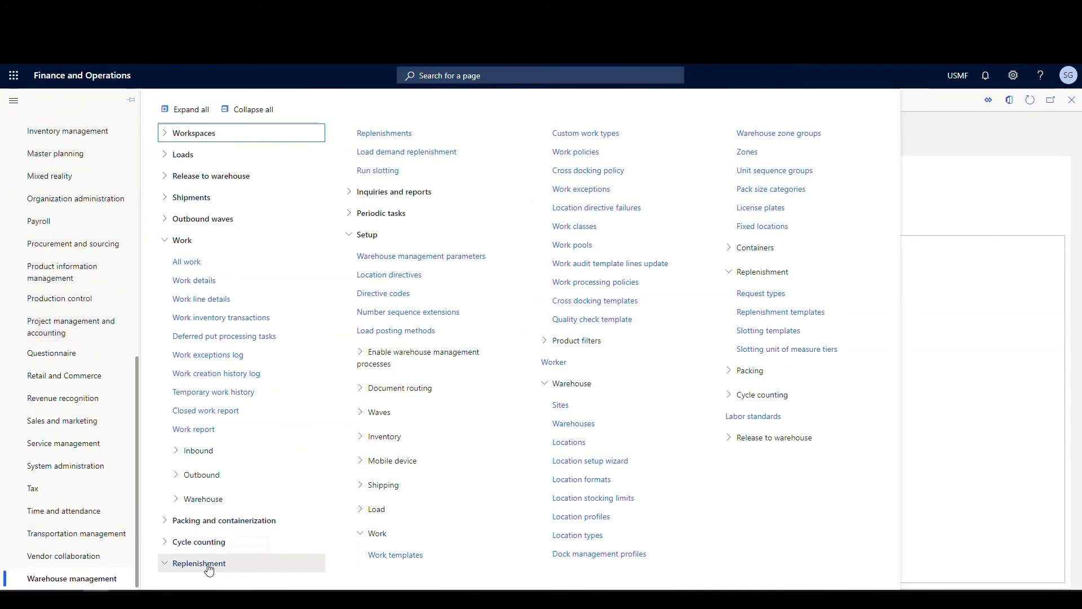
click(387, 137)
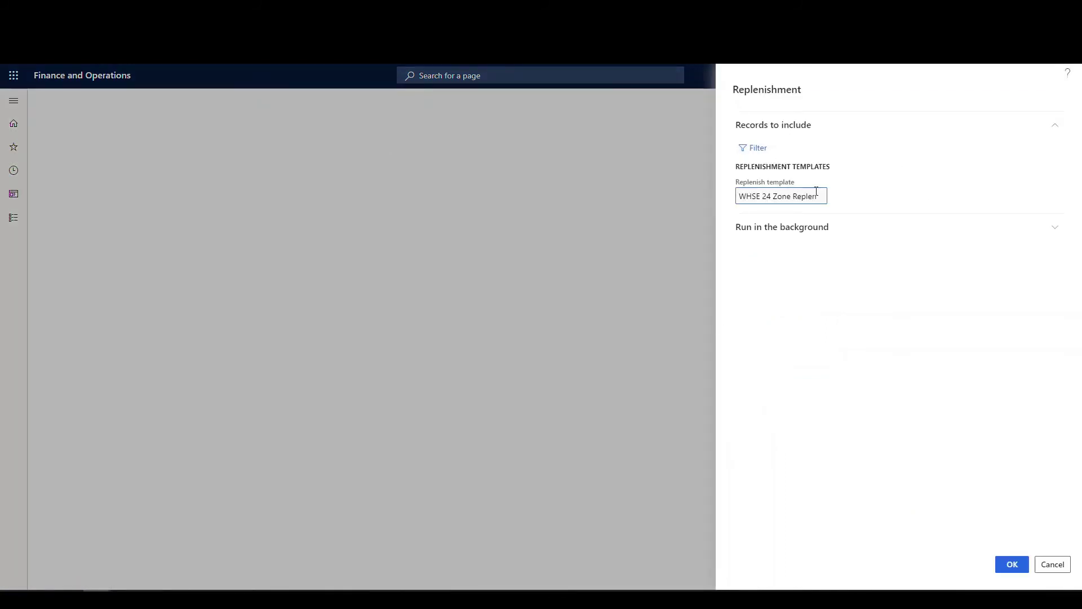
- Restrict the run to the WHSE 24 Zone Replen template and execute it
click(762, 149)
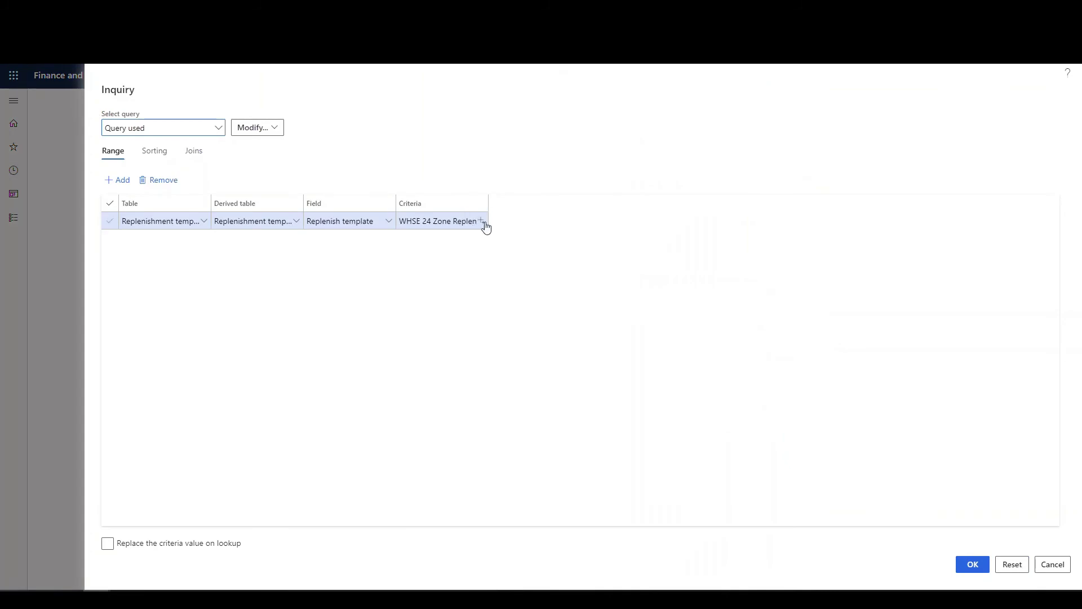
click(482, 221)
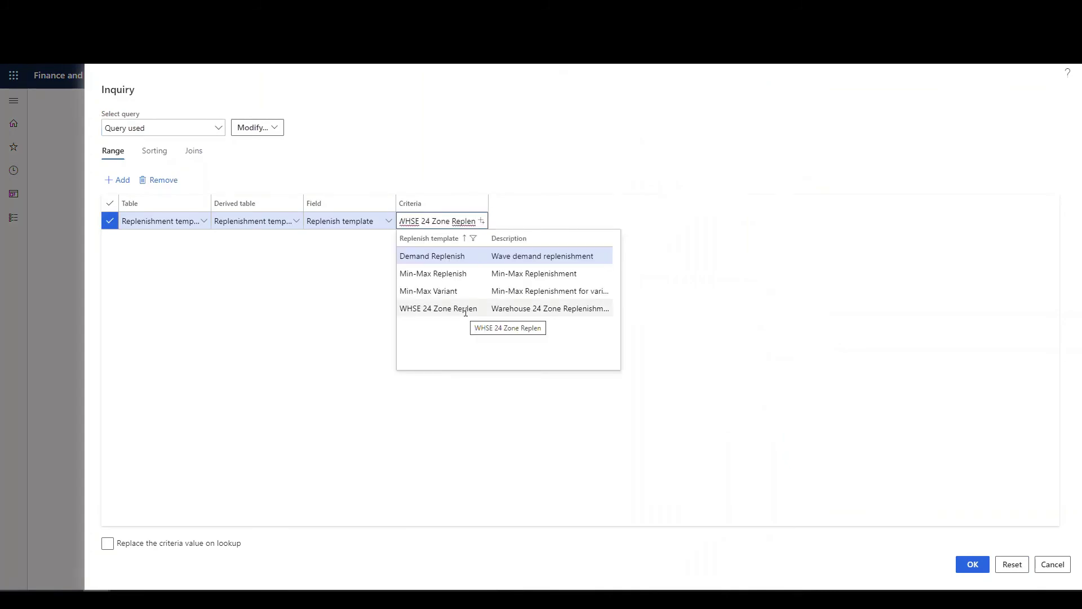
click(607, 138)
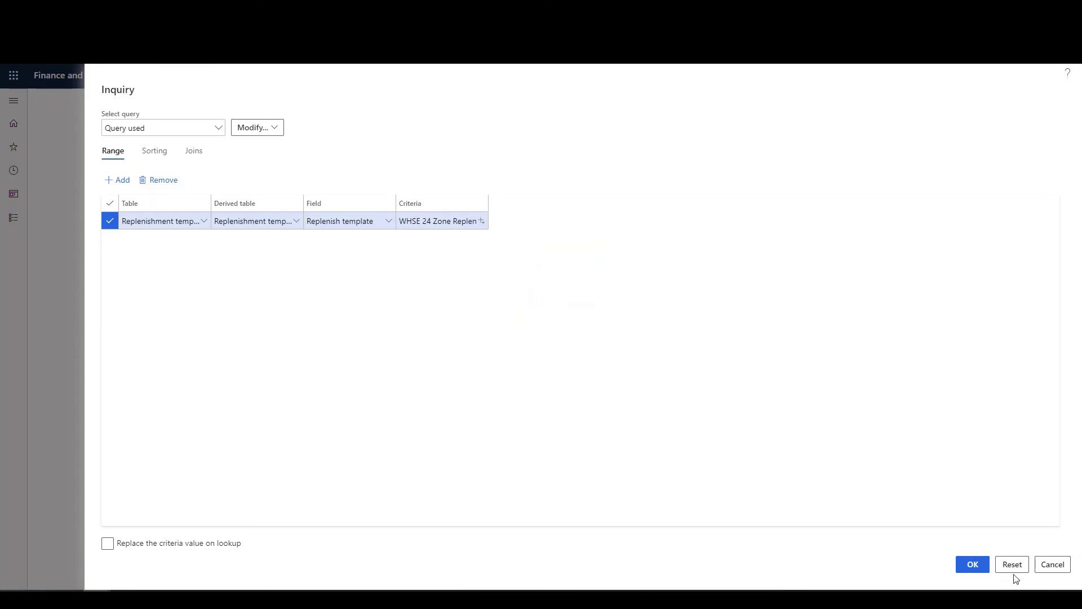
click(961, 571)
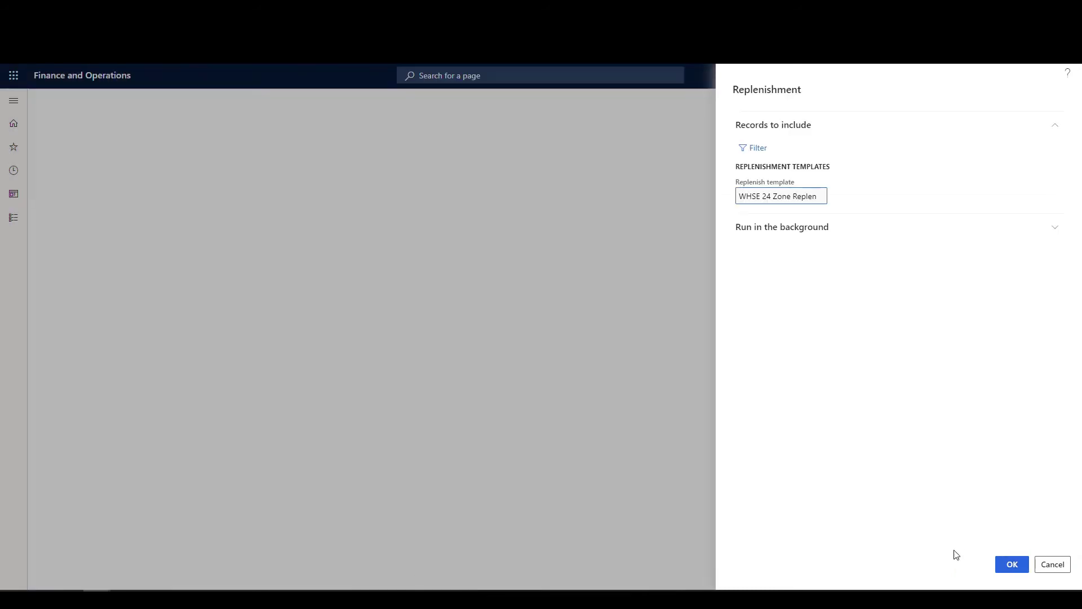
click(1010, 566)
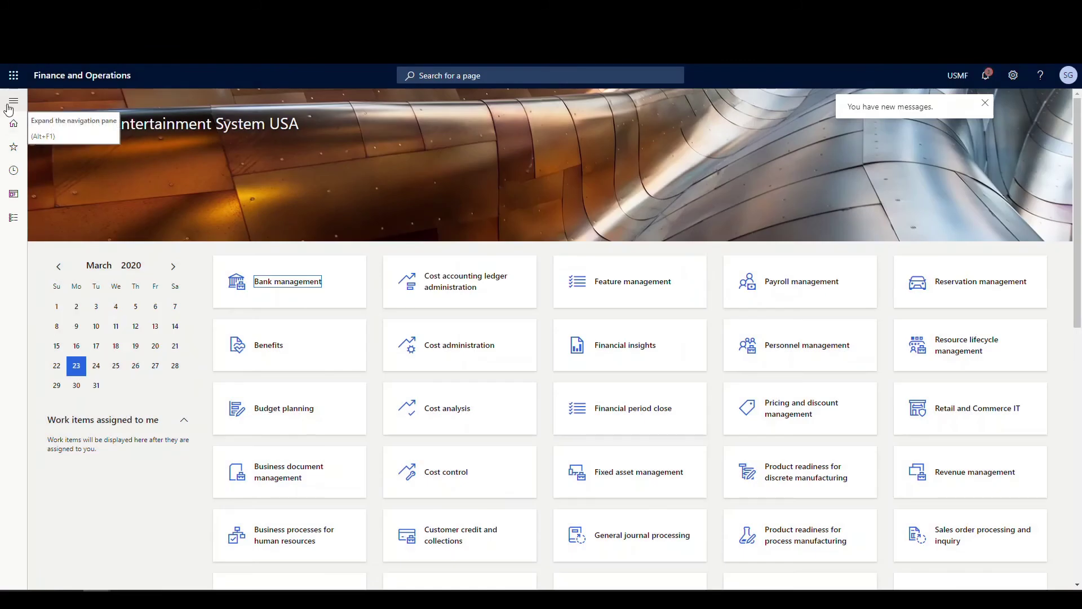
- In All work, inspect the lines of works USMF-000313 and USMF-000314, then close the details
click(10, 105)
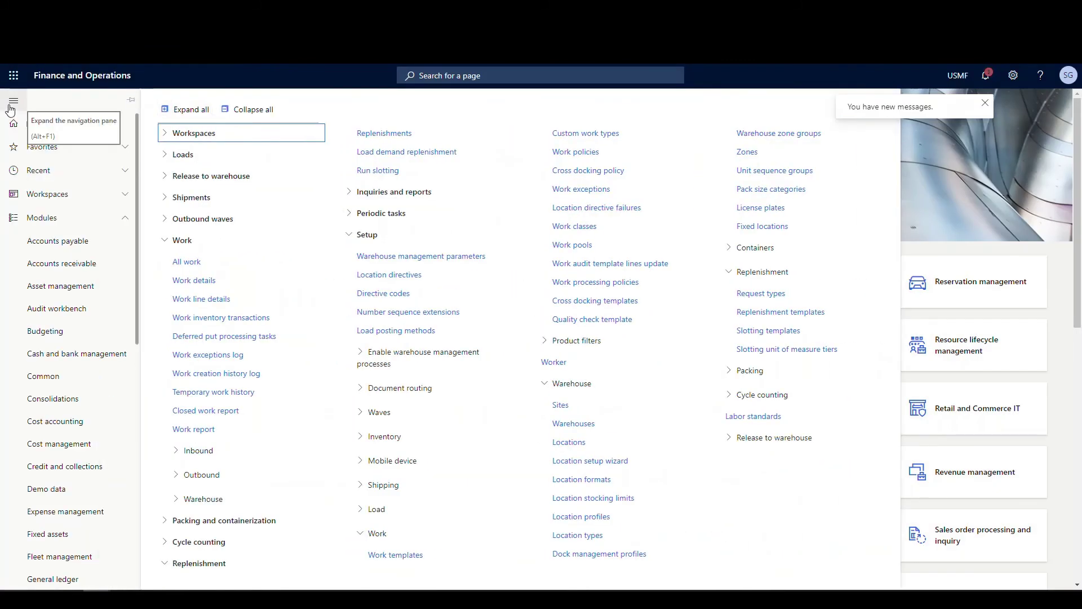
click(186, 262)
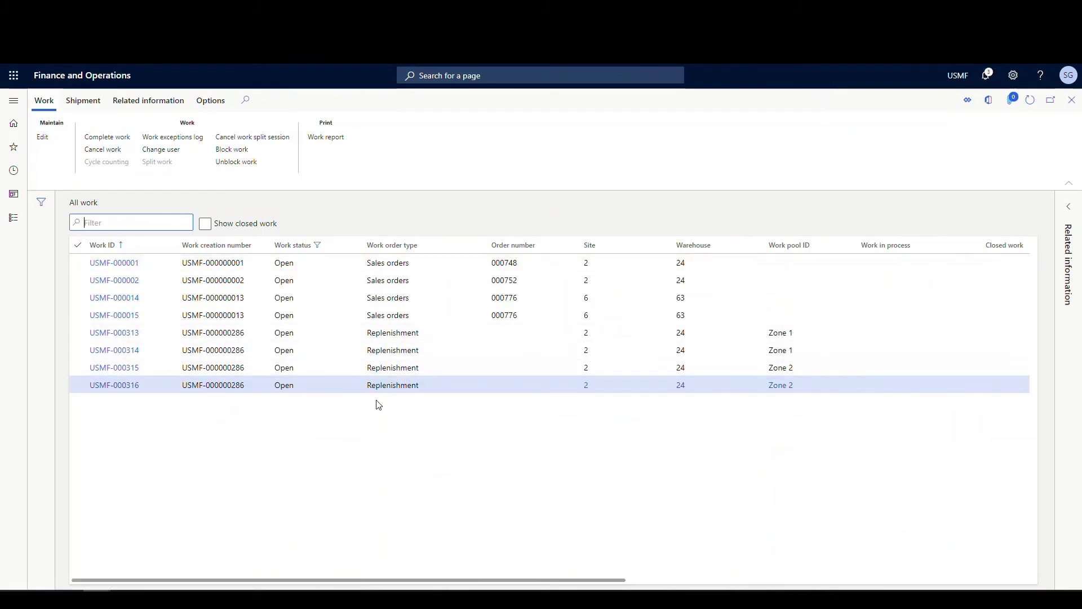
click(92, 333)
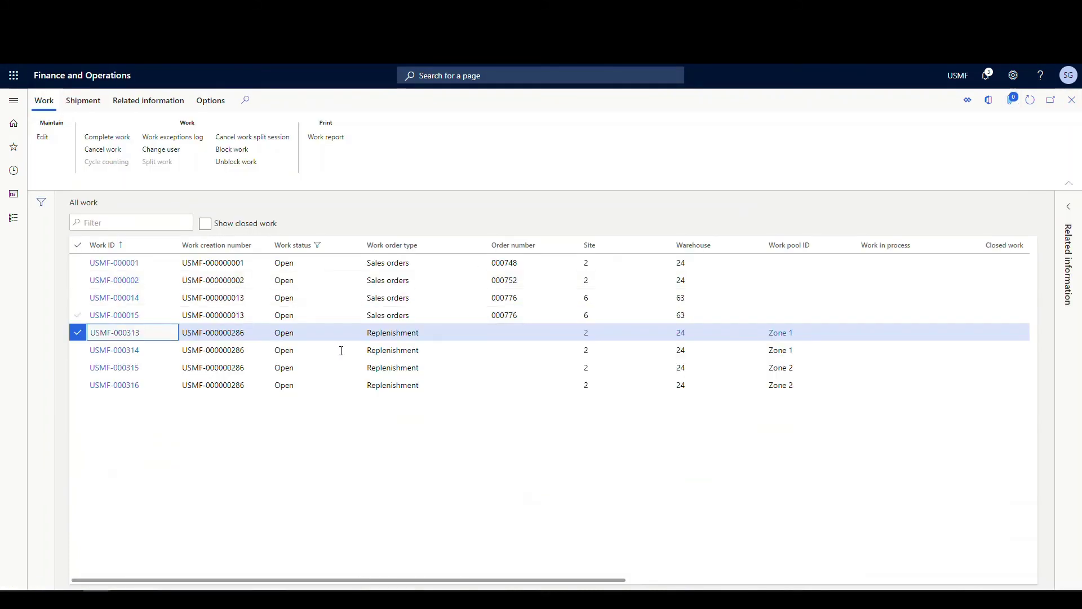
click(126, 352)
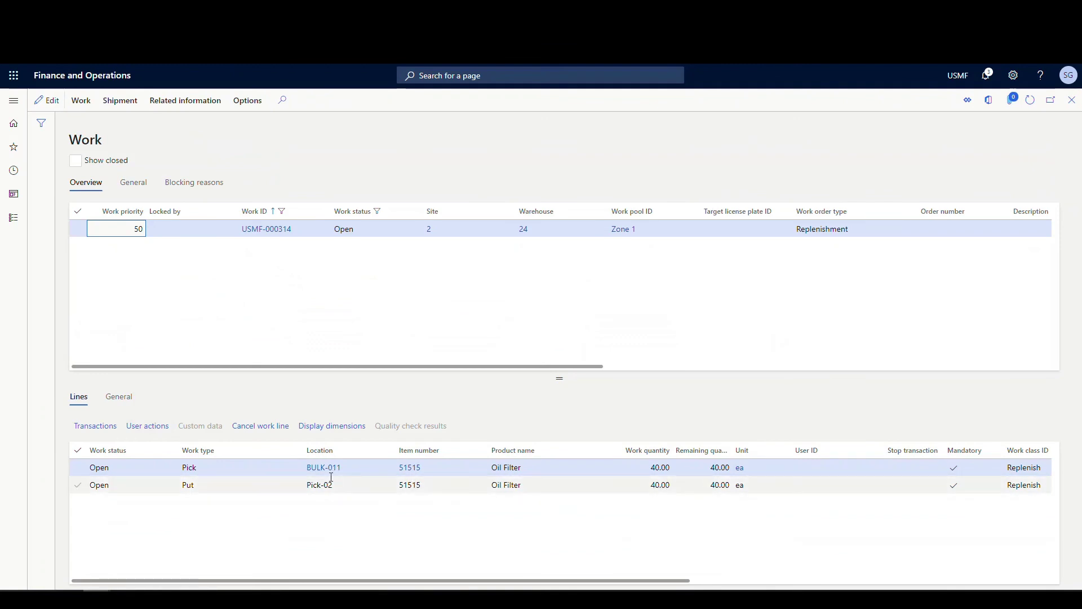
click(1072, 100)
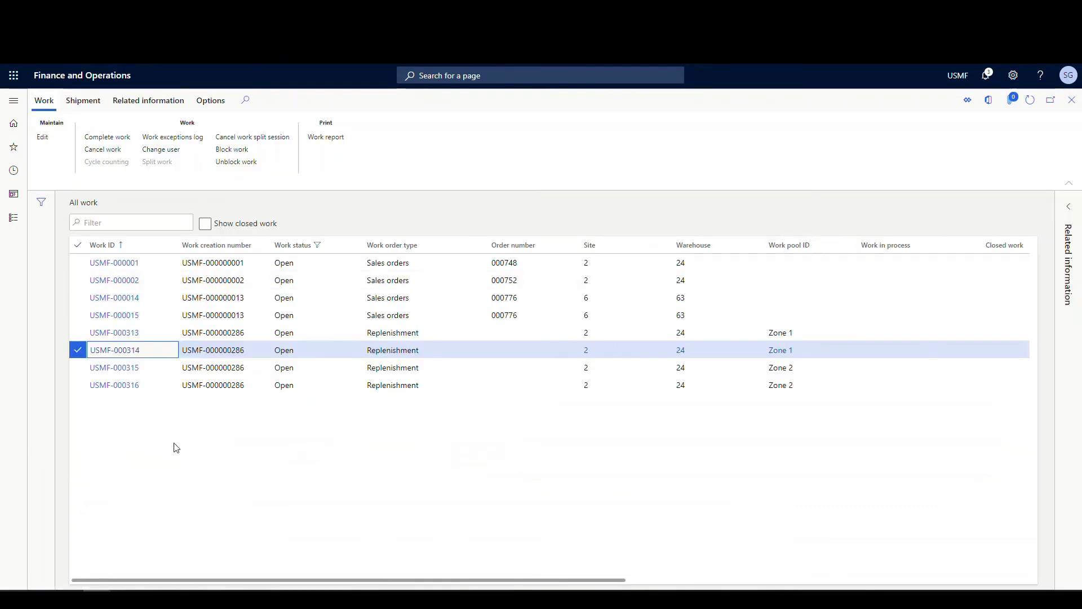
click(108, 366)
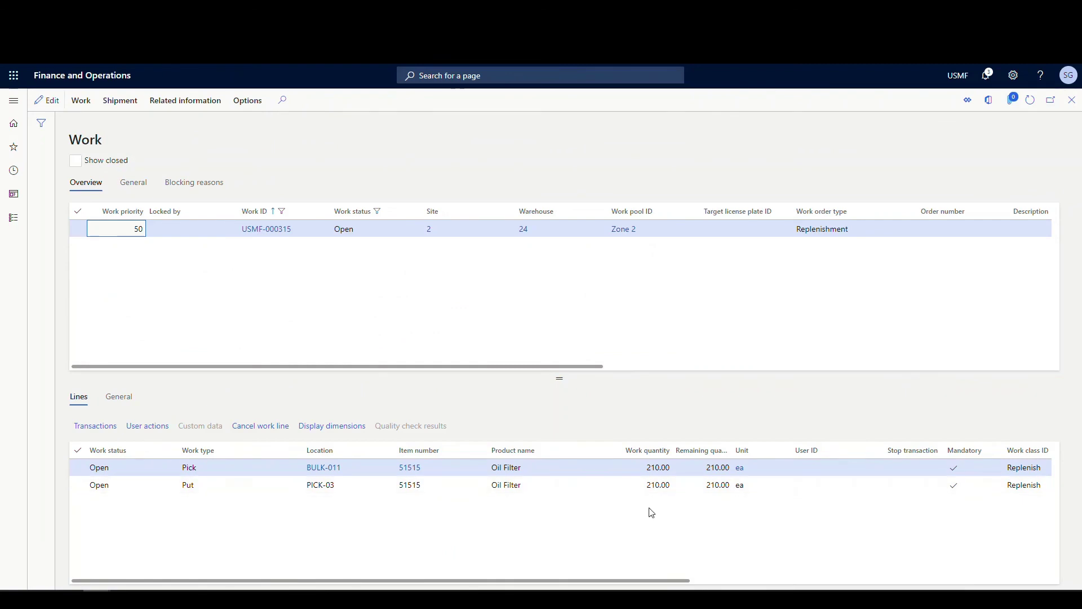
click(1072, 100)
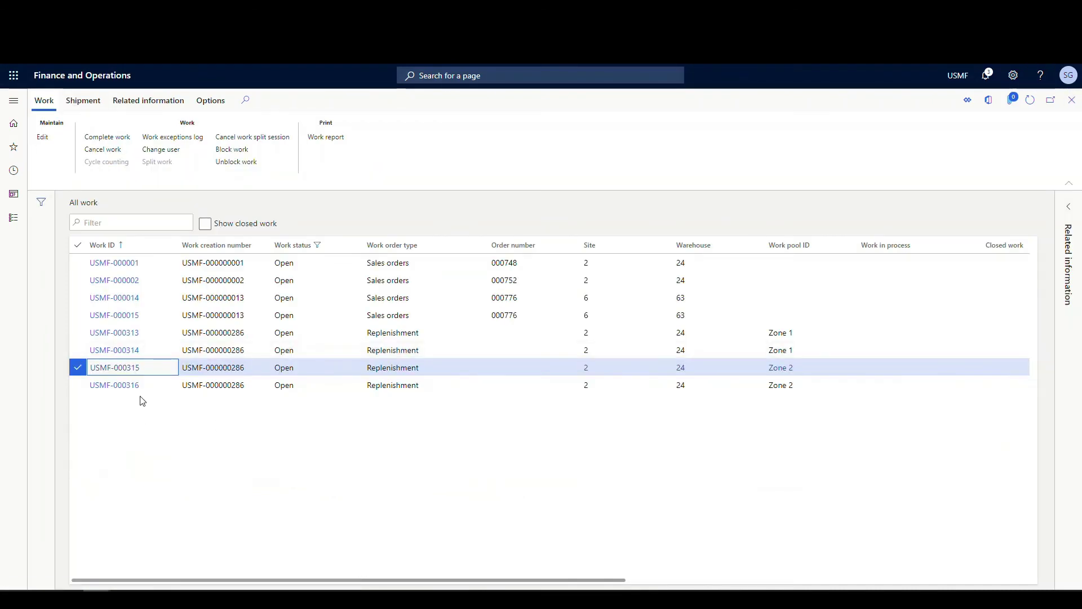
click(124, 388)
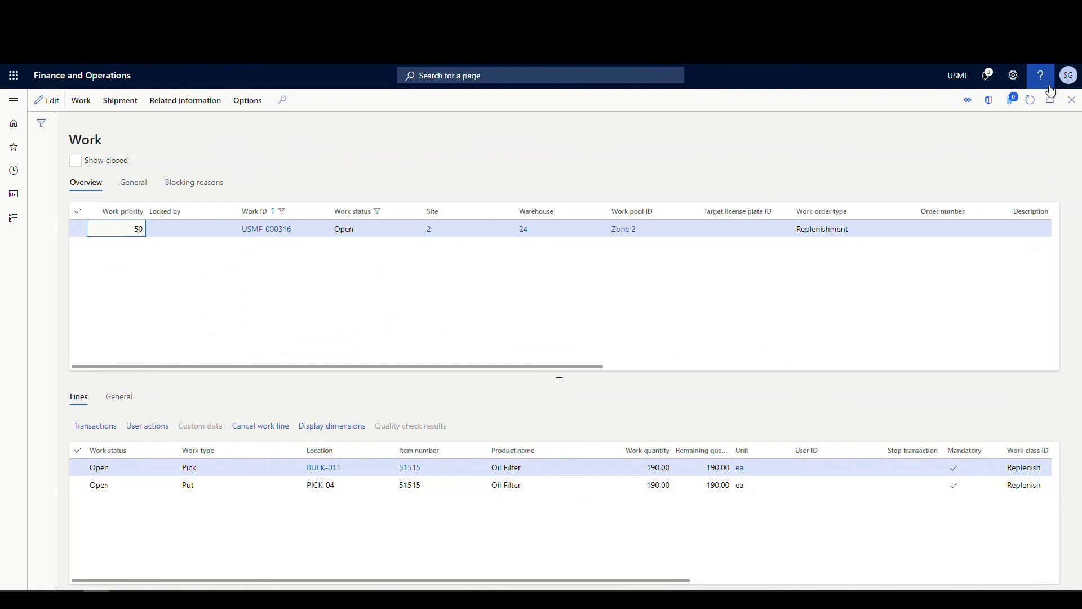
click(1072, 100)
click(814, 332)
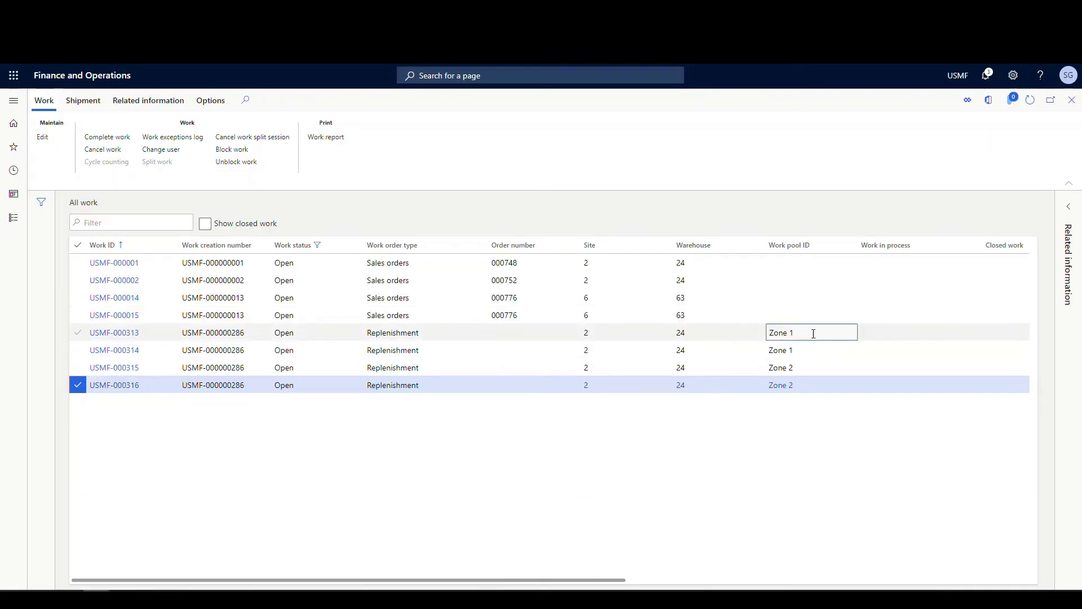
click(803, 350)
click(815, 334)
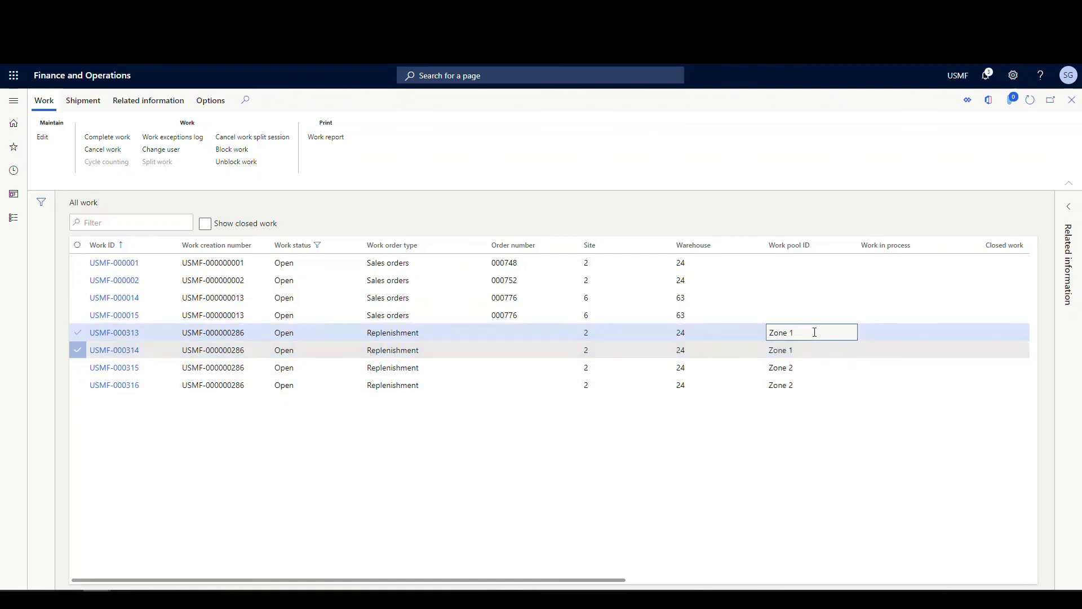
click(815, 366)
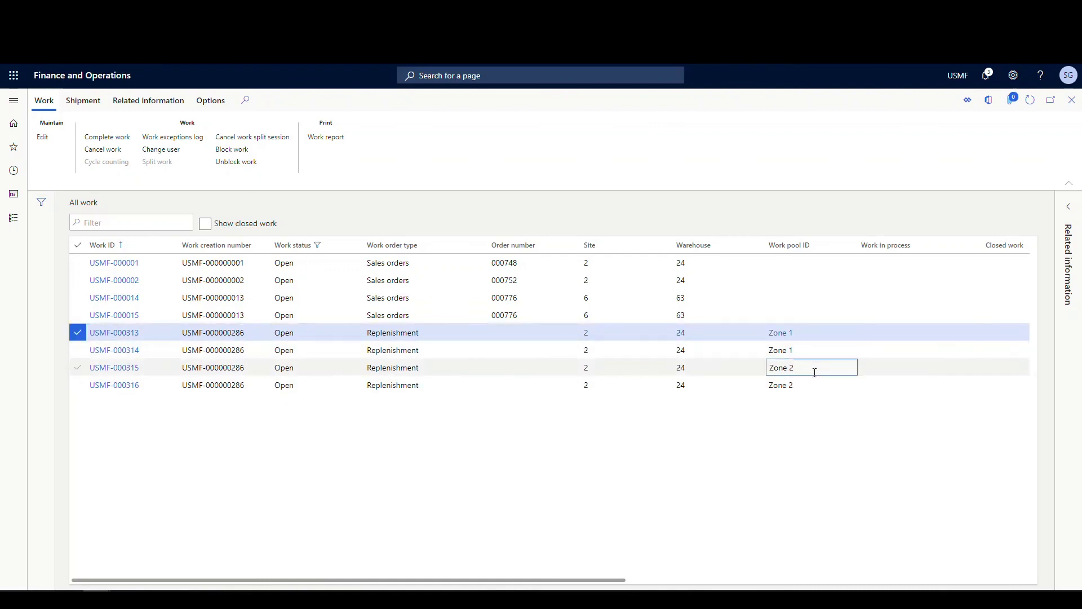
click(812, 384)
click(810, 366)
click(811, 332)
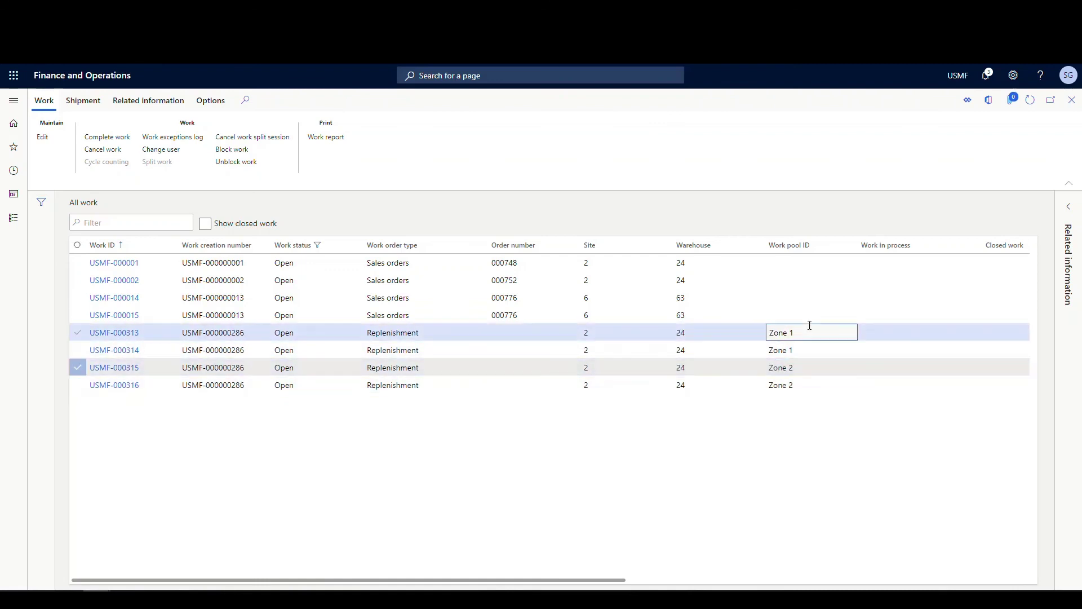